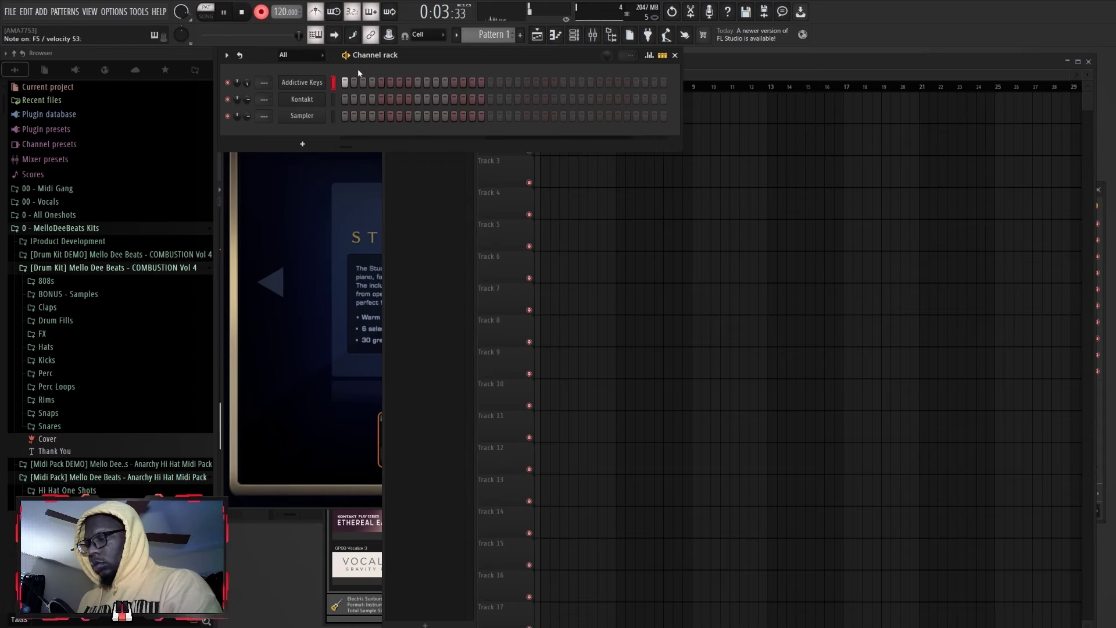
# - Record a sustained chord progression through bar 8 into the Addictive Keys piano roll of Pattern 1
pyautogui.press('F7')
pyautogui.click(242, 13)
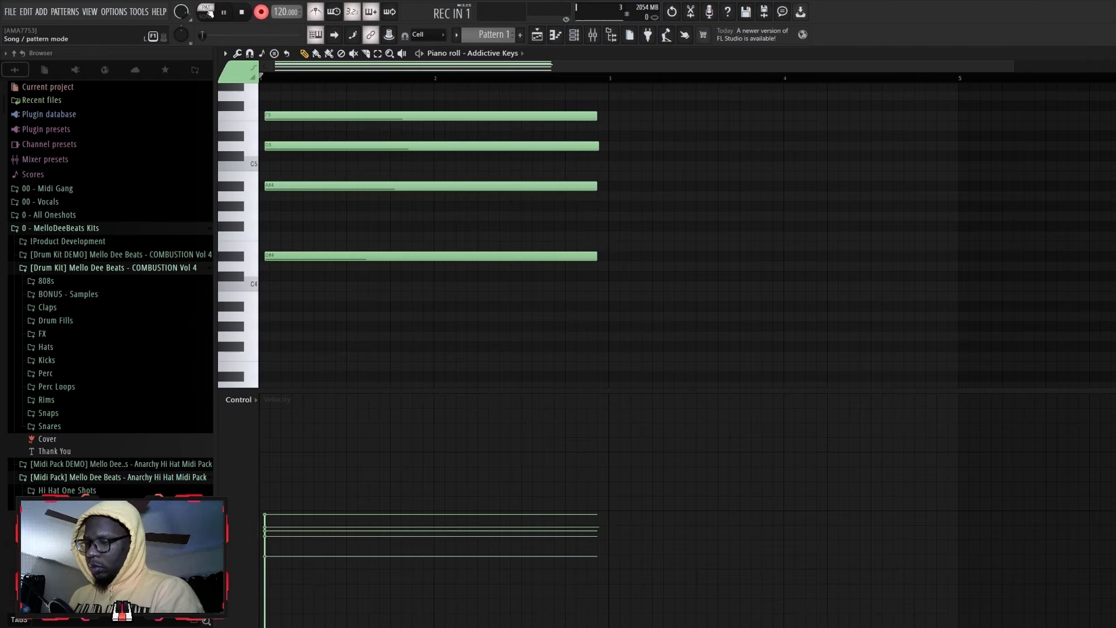
pyautogui.press('space')
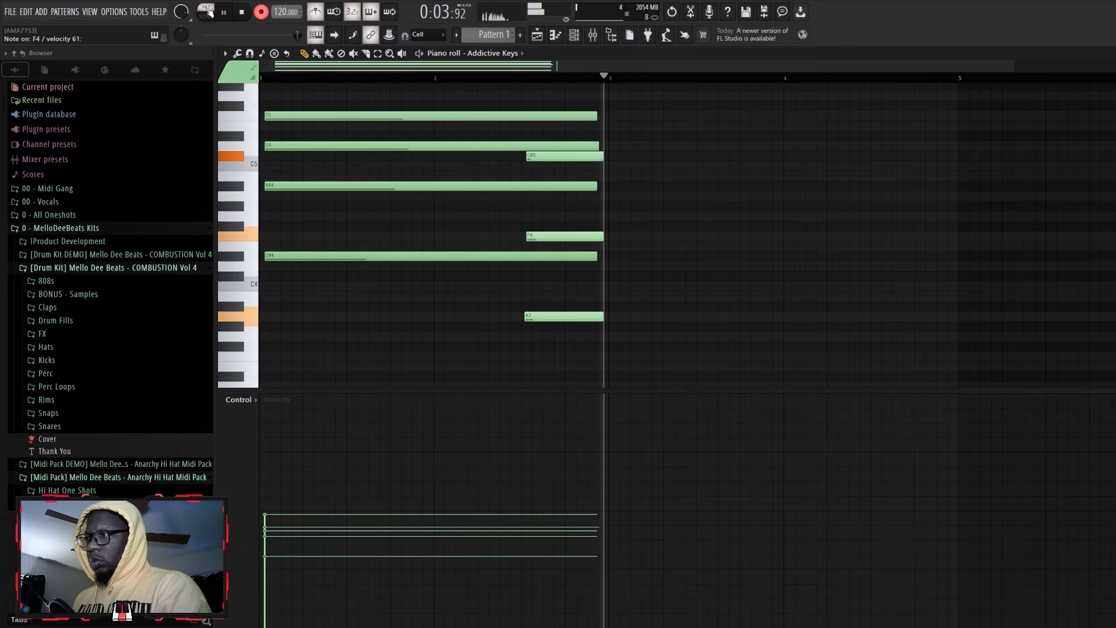
pyautogui.press('space')
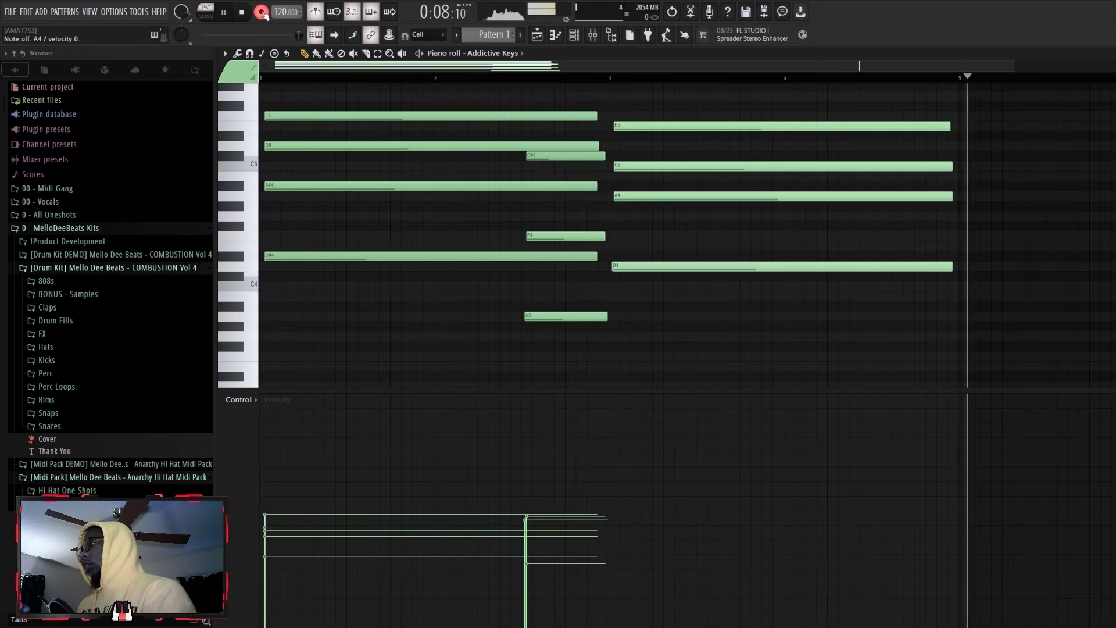
pyautogui.press('space')
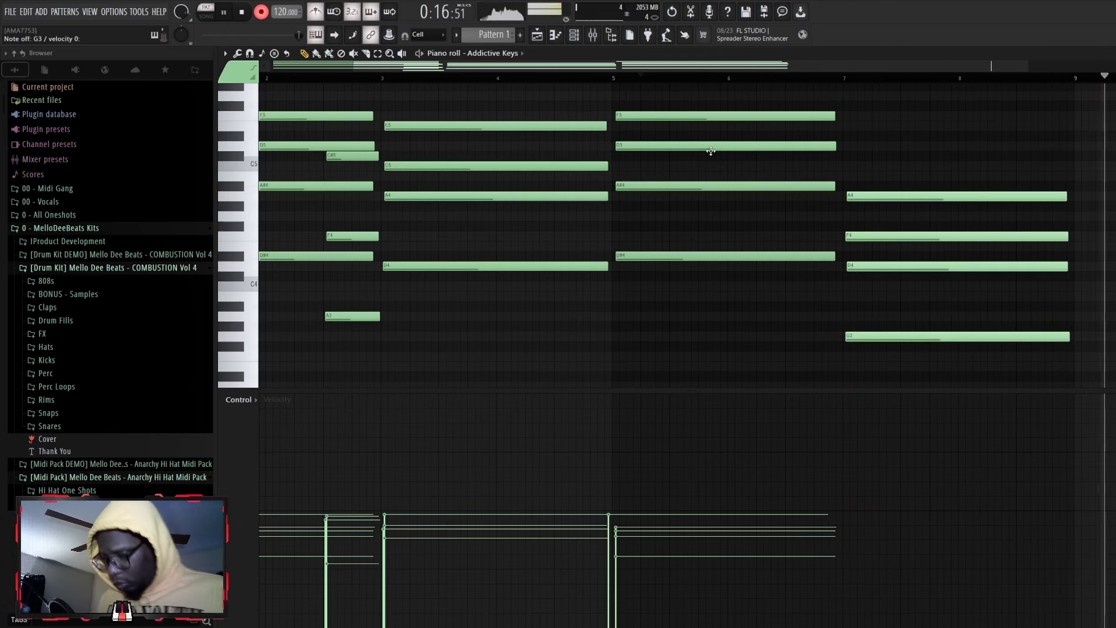
pyautogui.press('space')
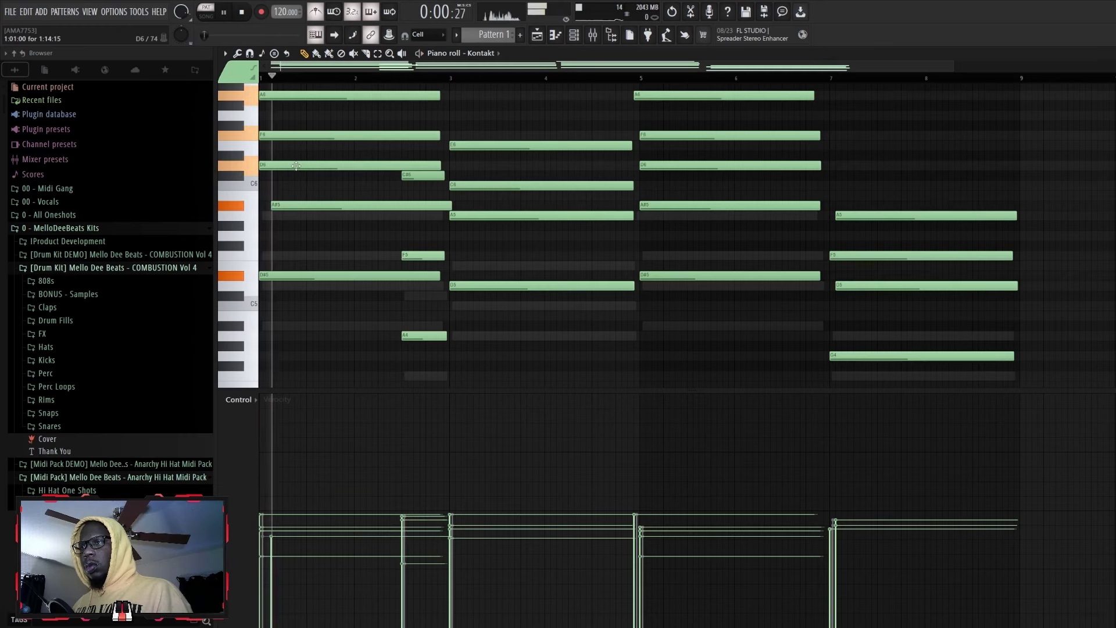
# - Shift the first Kontakt chord's D6 note to start at 1:05:00 and shorten it to a length of 1:03:15
pyautogui.press('space')
pyautogui.press('space')
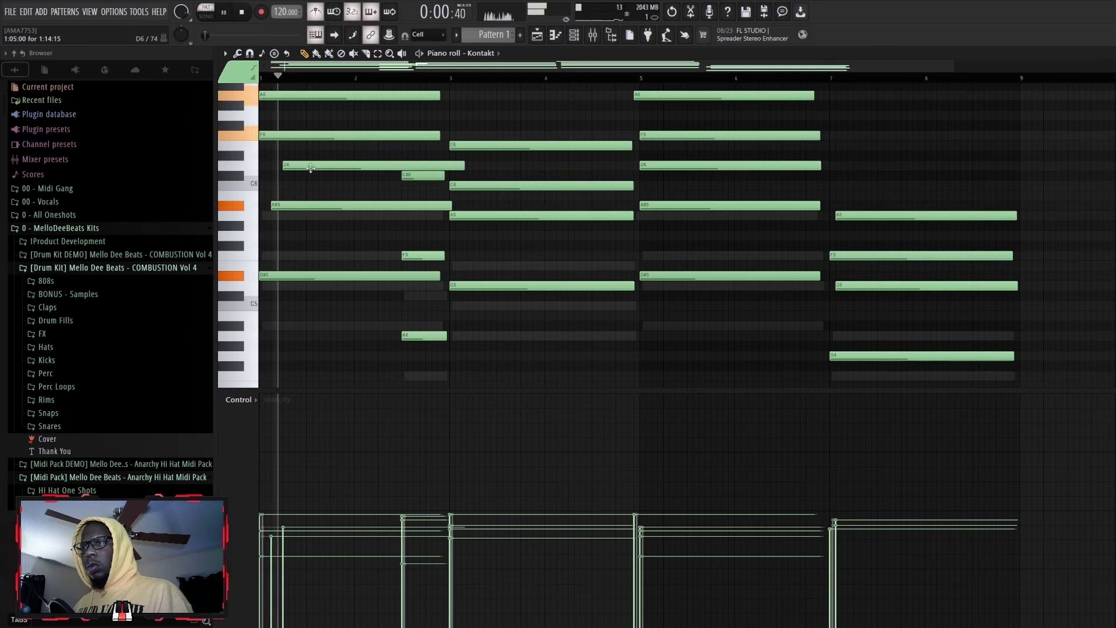
pyautogui.press('space')
pyautogui.press('space')
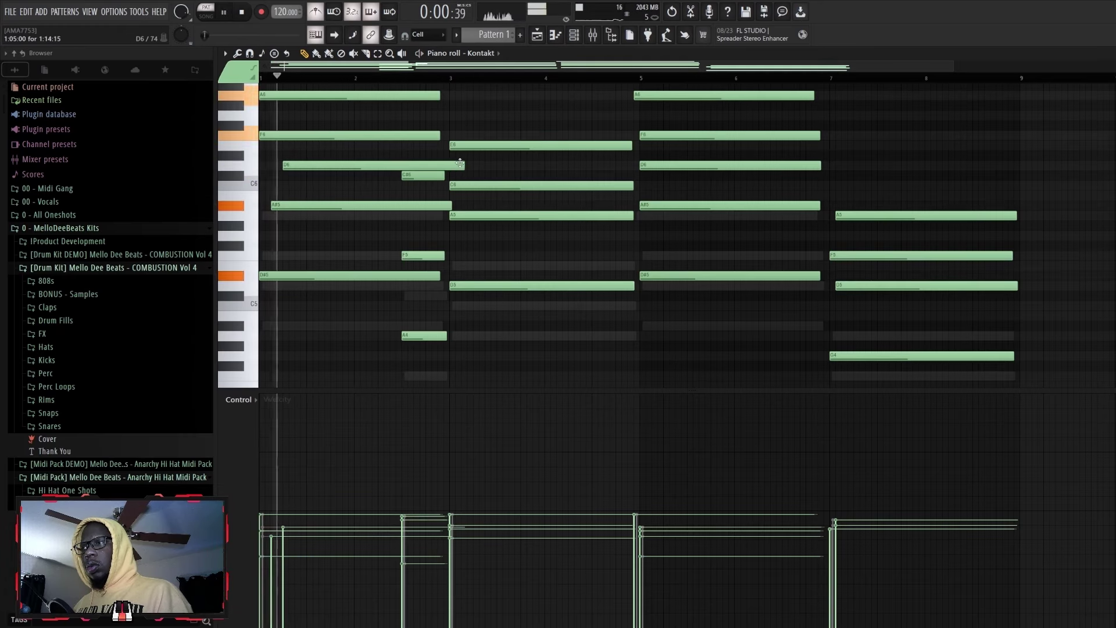
pyautogui.moveTo(462, 165); pyautogui.dragTo(398, 166)
pyautogui.press('space')
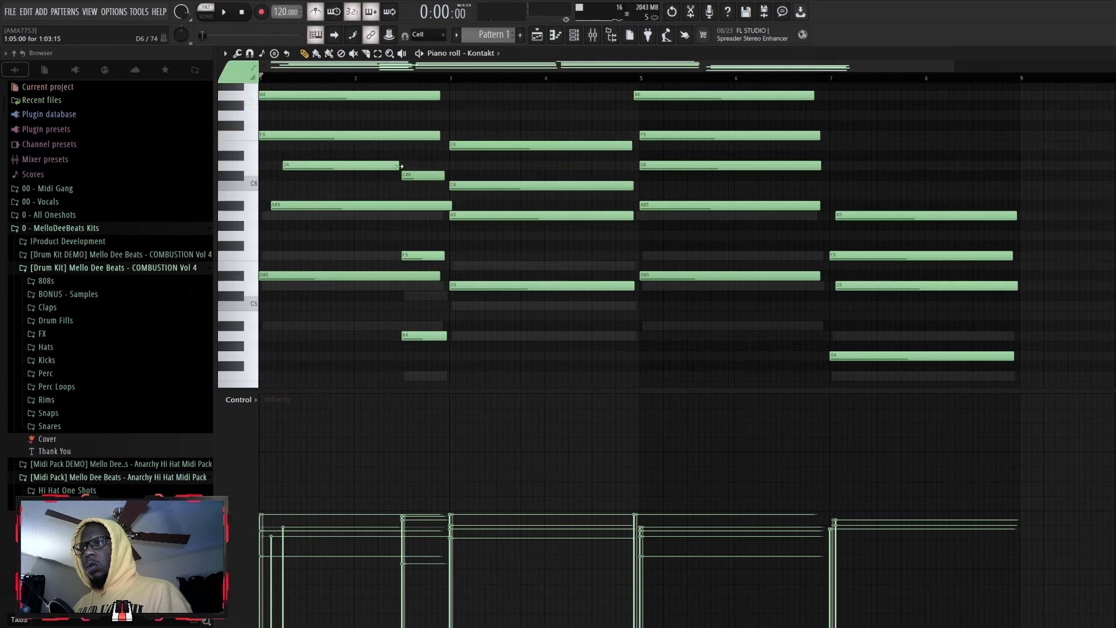
# - Shorten the first chord's A#5 and D#5 notes so they end just before the short chord in bar 2
pyautogui.press('space')
pyautogui.moveTo(451, 205); pyautogui.dragTo(398, 206)
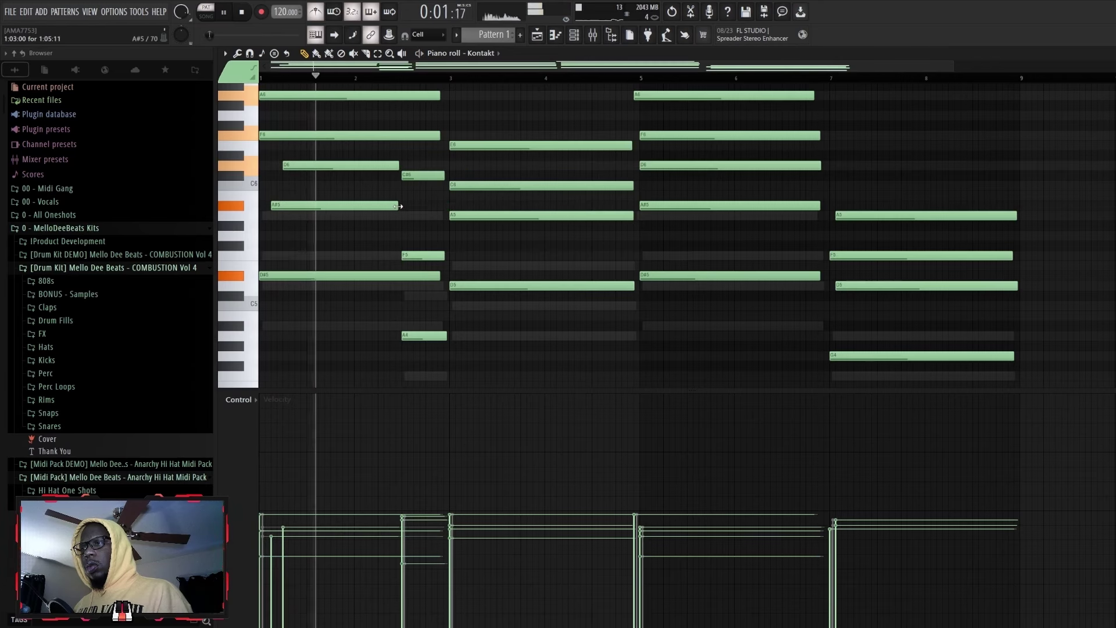
pyautogui.press('space')
pyautogui.press('space')
pyautogui.moveTo(440, 275); pyautogui.dragTo(398, 274)
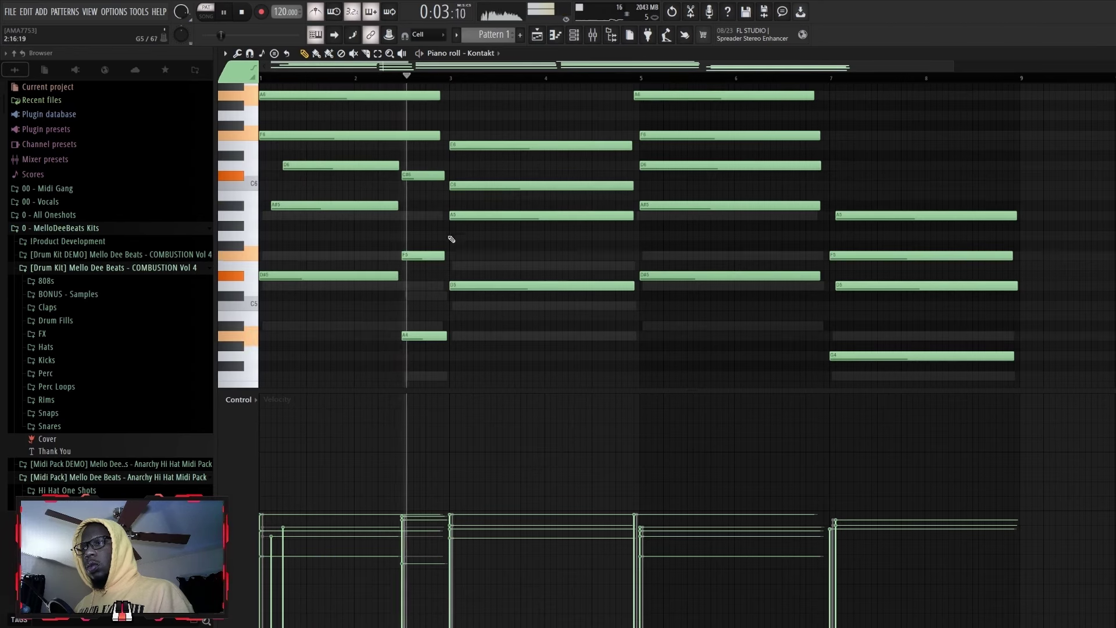
# - Shorten the A4, F5 and C#6 notes of the bar 2 chord to short stabs of about 0:02:15
pyautogui.press('space')
pyautogui.moveTo(446, 336); pyautogui.dragTo(420, 336)
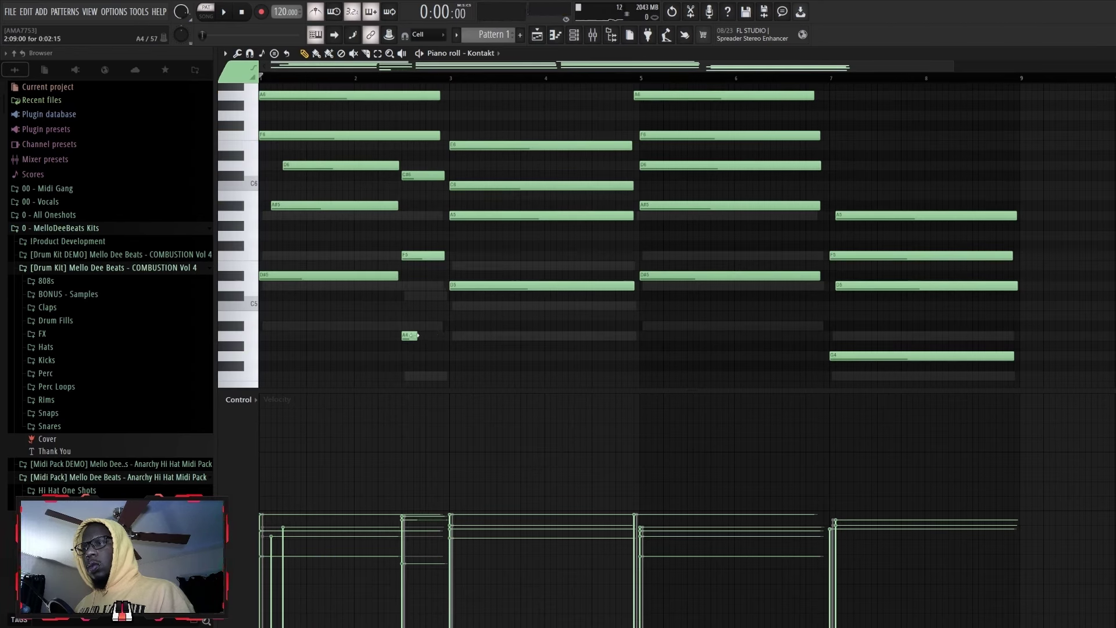
pyautogui.moveTo(435, 259); pyautogui.dragTo(413, 259)
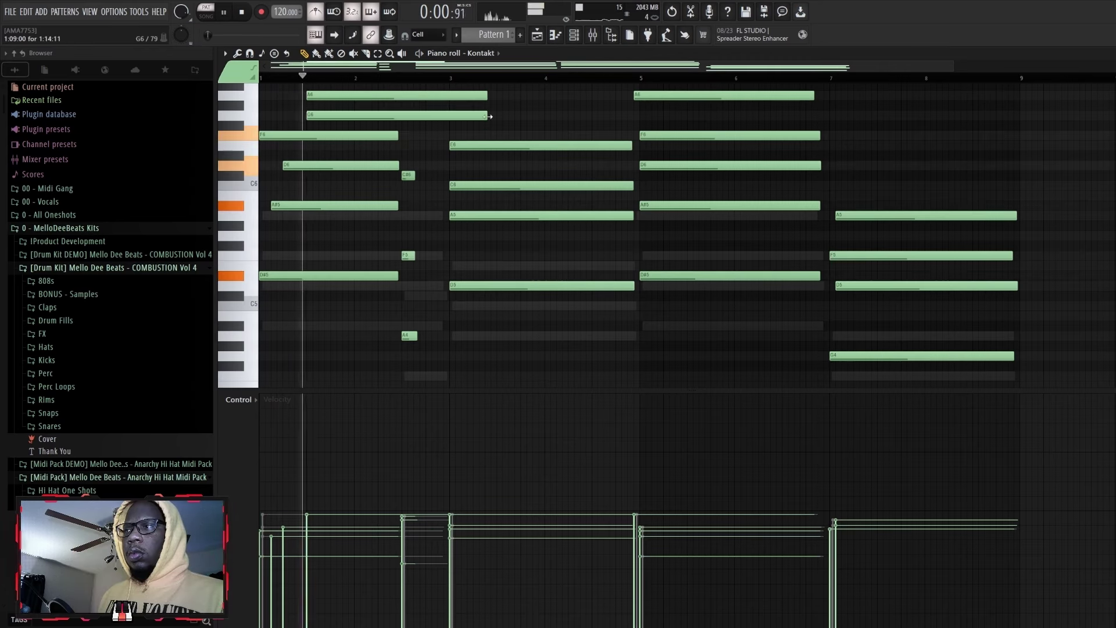
# - Shorten the G6 note at 1:09:00 into a brief grace note and play the pattern from the start
pyautogui.moveTo(331, 130); pyautogui.dragTo(313, 127)
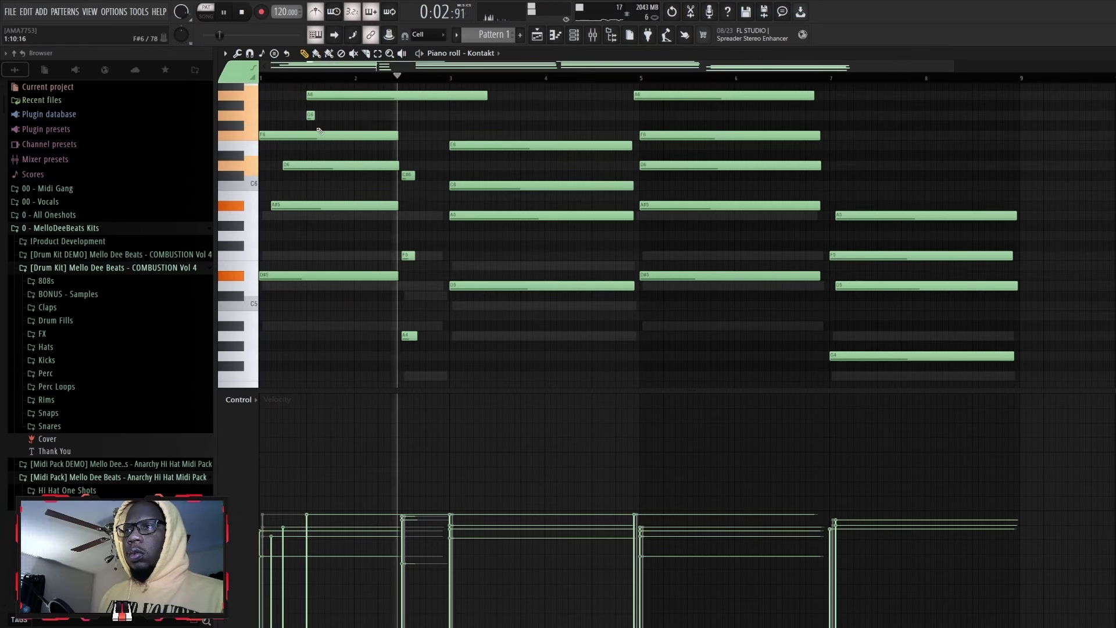
pyautogui.press('space')
pyautogui.press('space')
# - Set the snap to none and nudge the A6 note slightly later than the G6 grace note
pyautogui.click(410, 36)
pyautogui.click(423, 61)
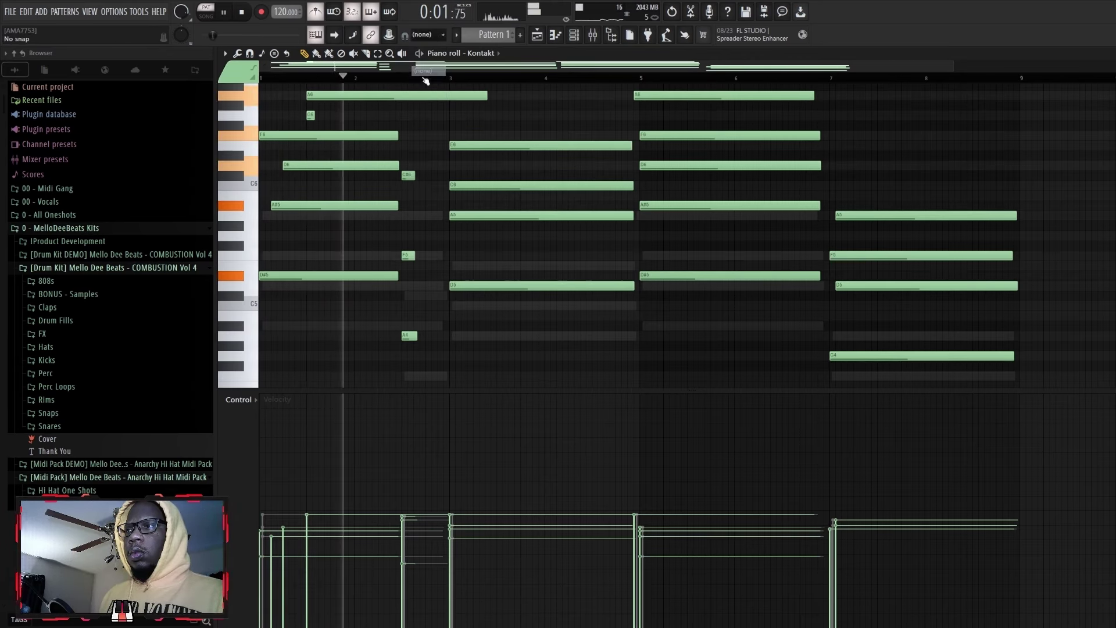
pyautogui.press('space')
pyautogui.press('space')
pyautogui.moveTo(320, 93); pyautogui.dragTo(324, 94)
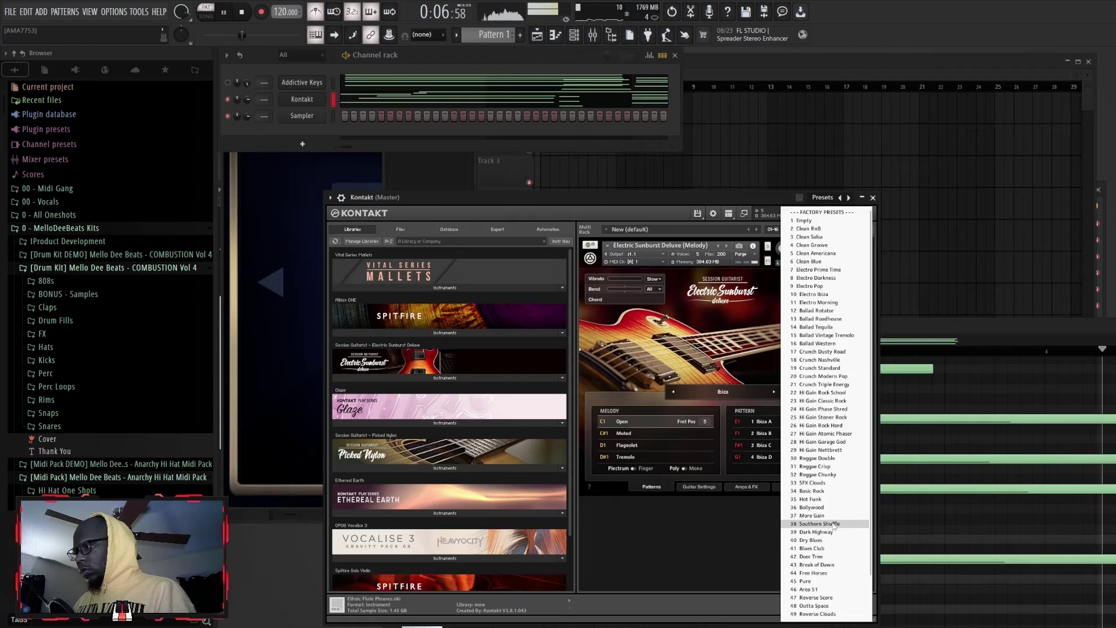
# - Apply the Hot Funk sound preset to the Electric Sunburst Deluxe guitar and reopen the Kontakt piano roll
pyautogui.click(819, 500)
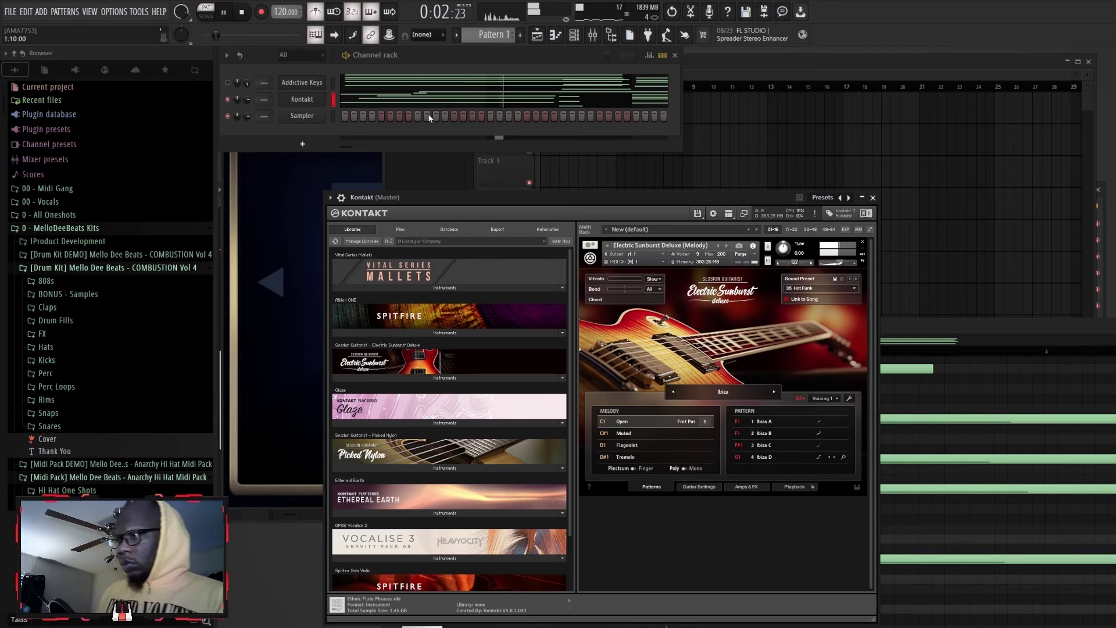
pyautogui.click(394, 102)
pyautogui.doubleClick(720, 329)
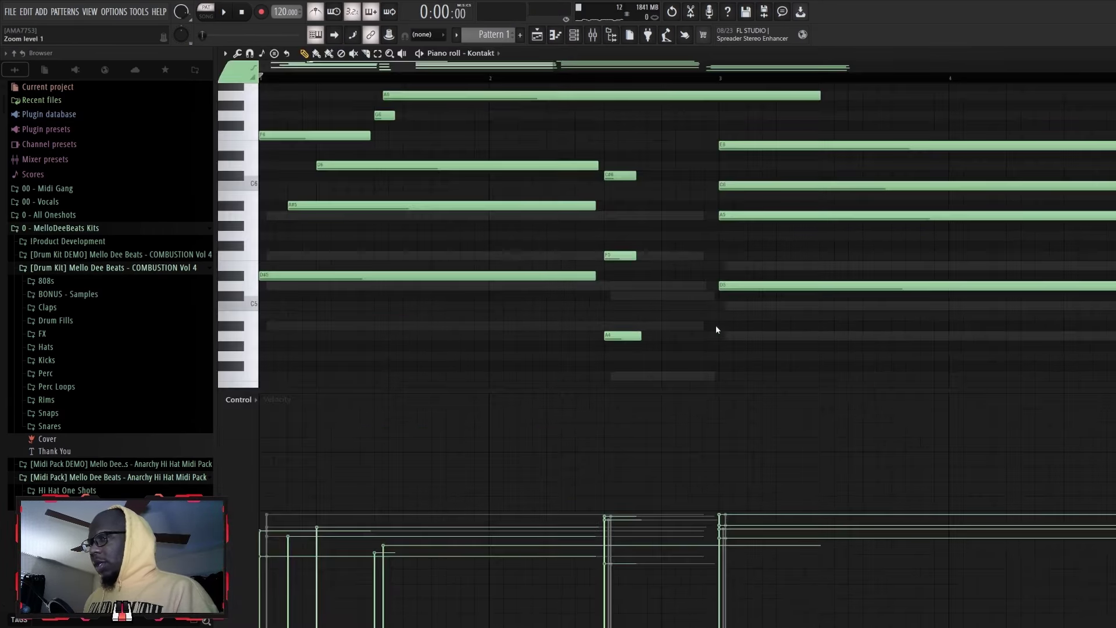
# - Raise the velocity of the short three-note chord in bar 2 and shorten its notes further as a group
pyautogui.scroll(-3, 527, 188)
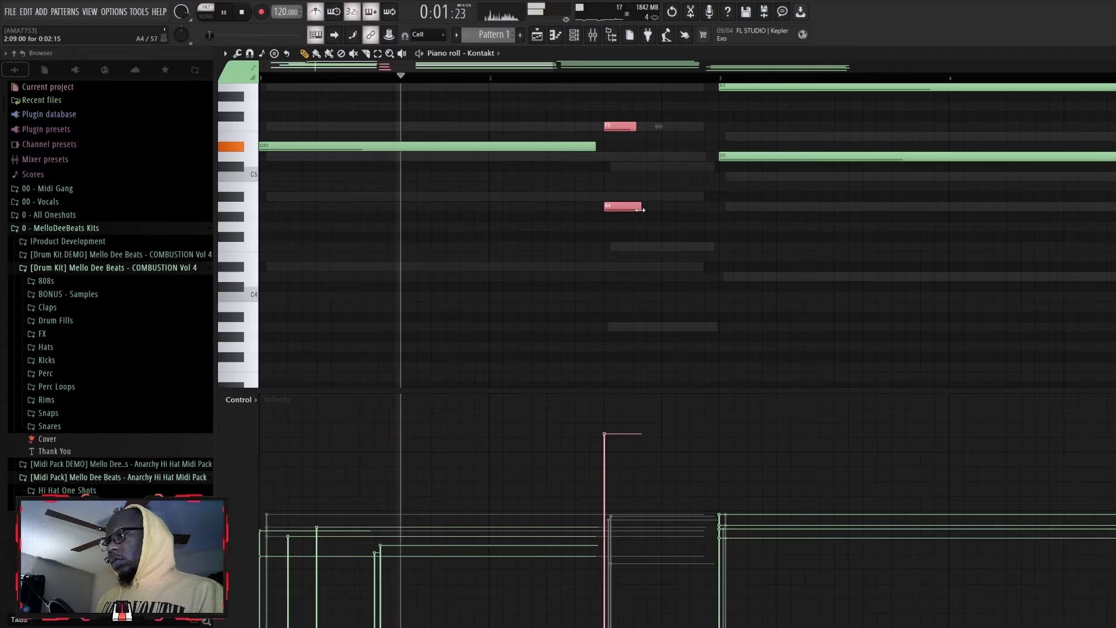
pyautogui.moveTo(640, 209); pyautogui.dragTo(627, 210)
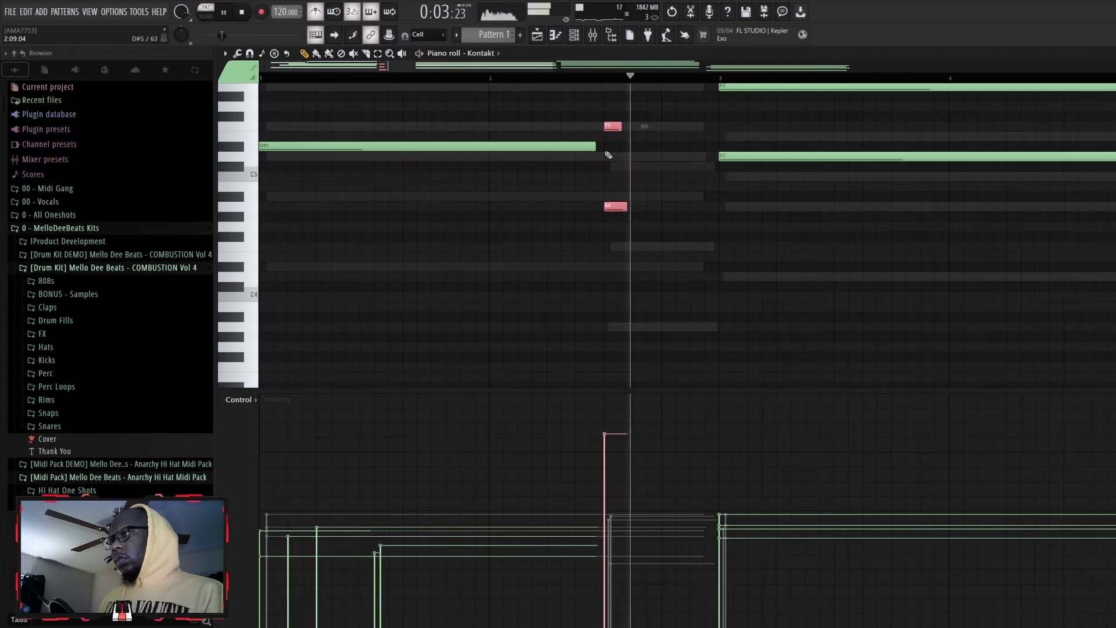
pyautogui.scroll(4, 662, 163)
pyautogui.press('space')
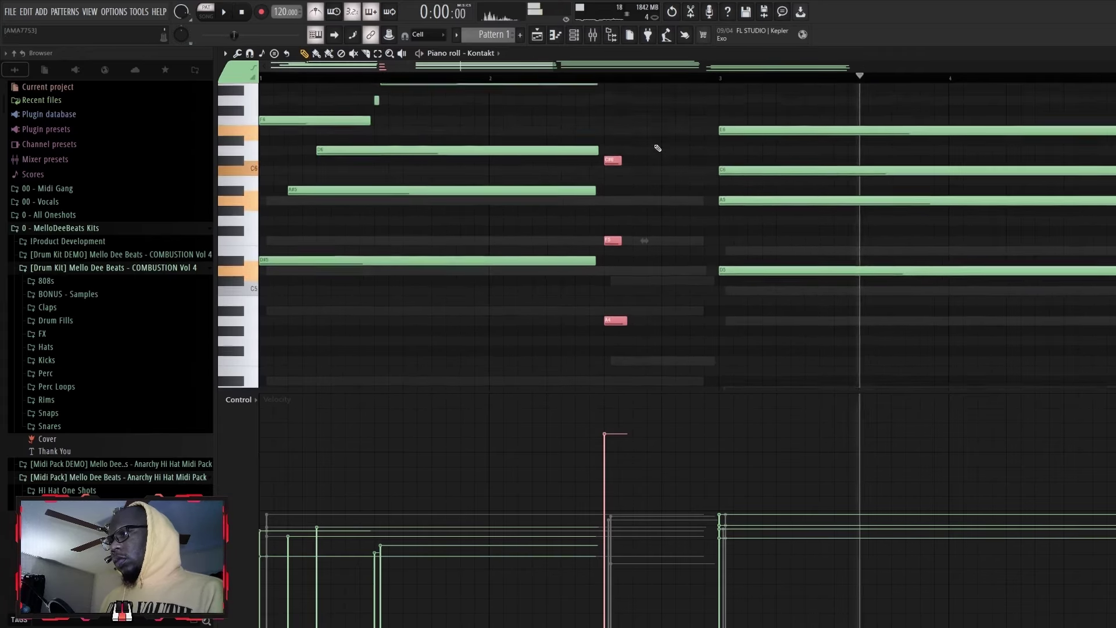
# - Shorten the D5 and E6 notes of the bar 3 chord so they end before the descending run in bar 4
pyautogui.press('space')
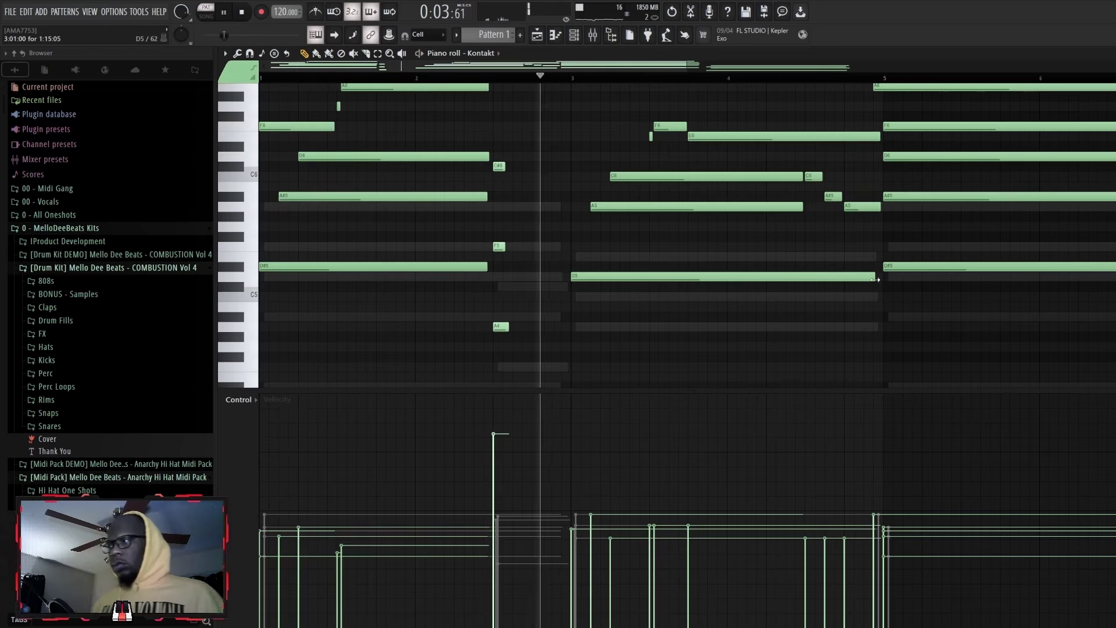
pyautogui.moveTo(875, 279); pyautogui.dragTo(796, 277)
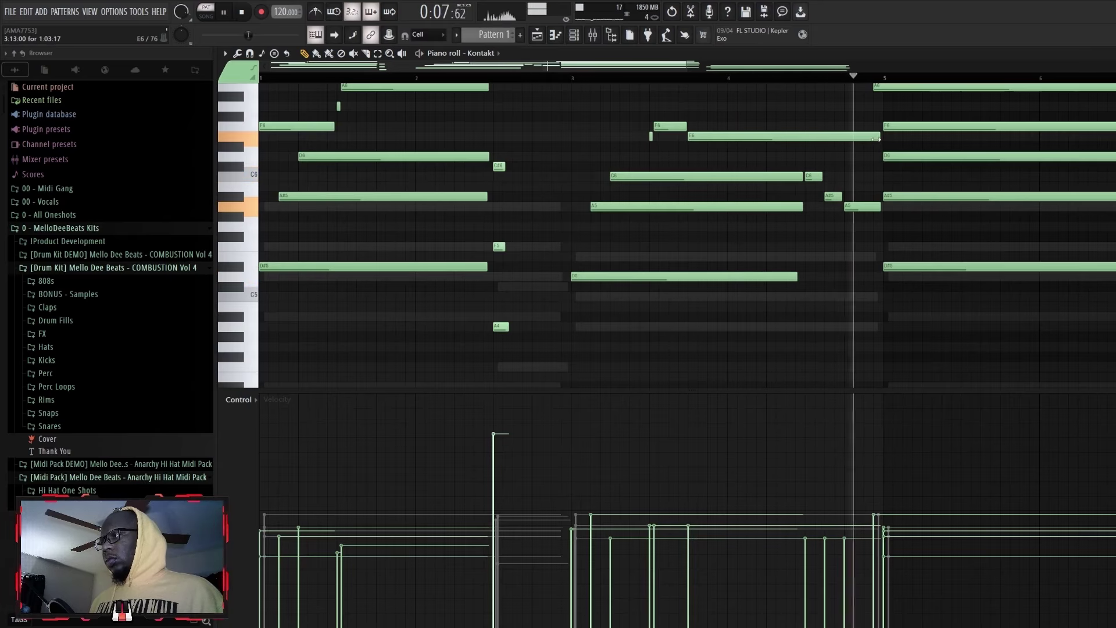
pyautogui.moveTo(879, 138); pyautogui.dragTo(799, 138)
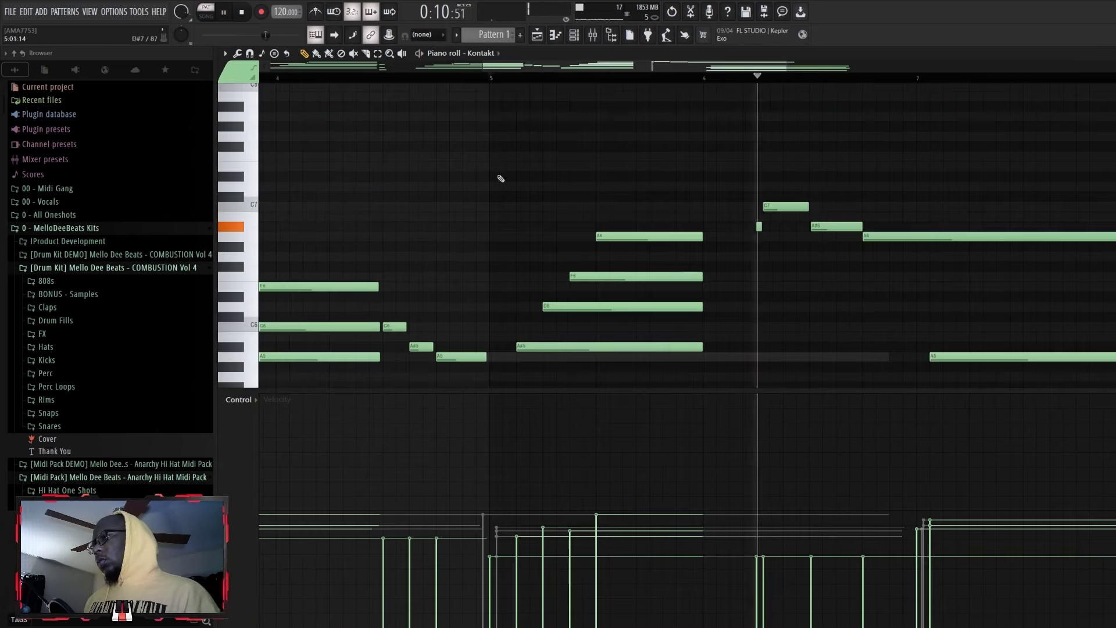
# - Trim the A6 note closing the bar 6 run to end at bar 7, and revoice the final chord with staggered upper notes
pyautogui.press('space')
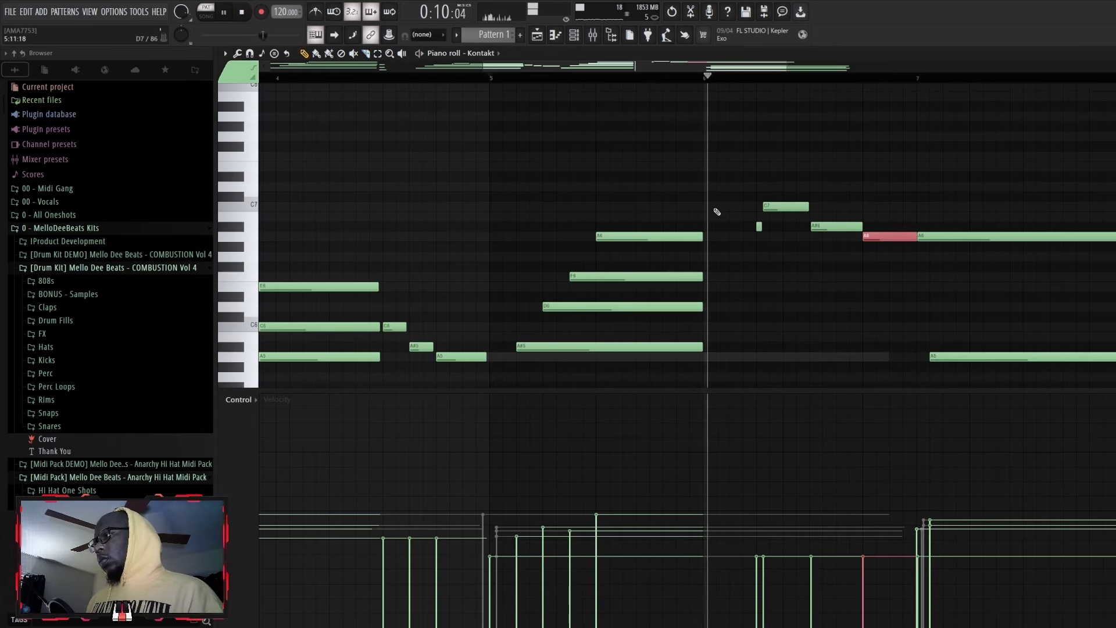
pyautogui.scroll(-4, 923, 247)
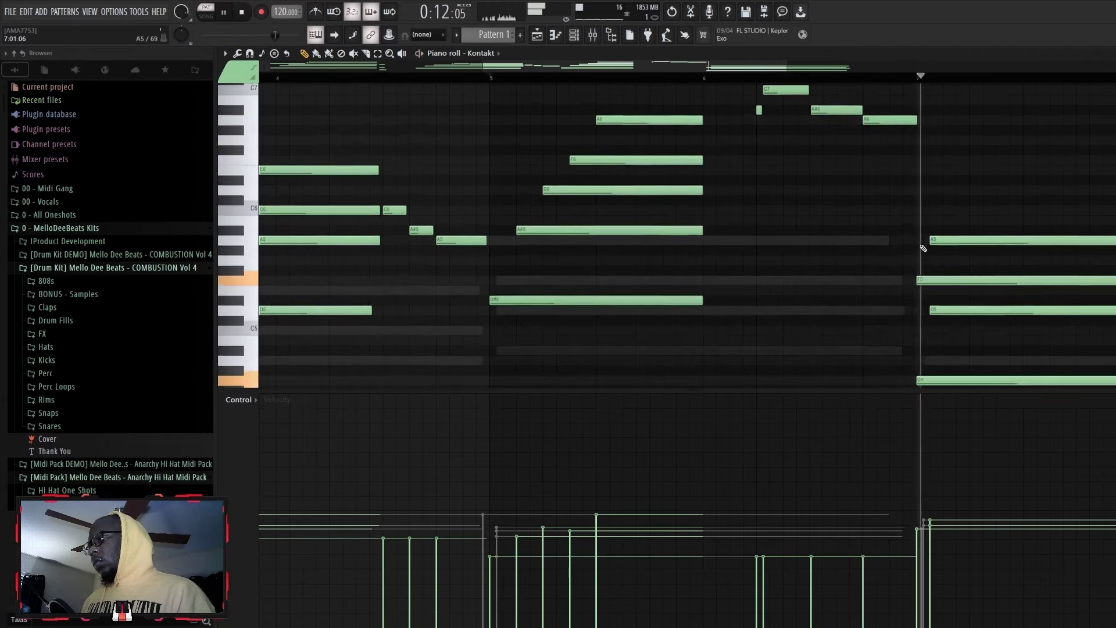
pyautogui.scroll(-5, 923, 249)
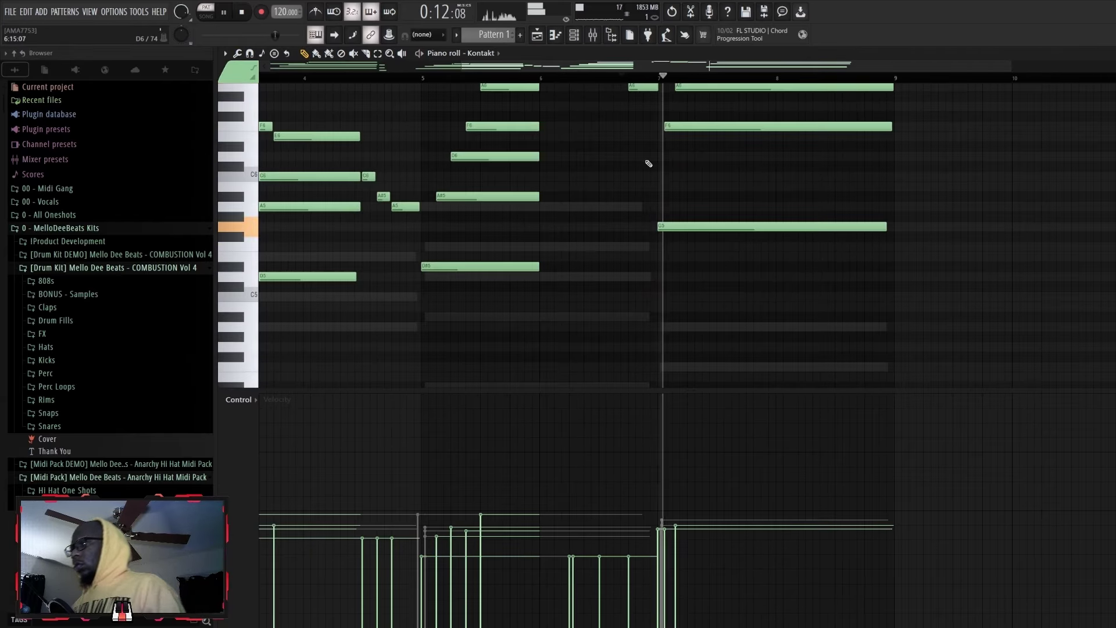
pyautogui.scroll(4, 698, 161)
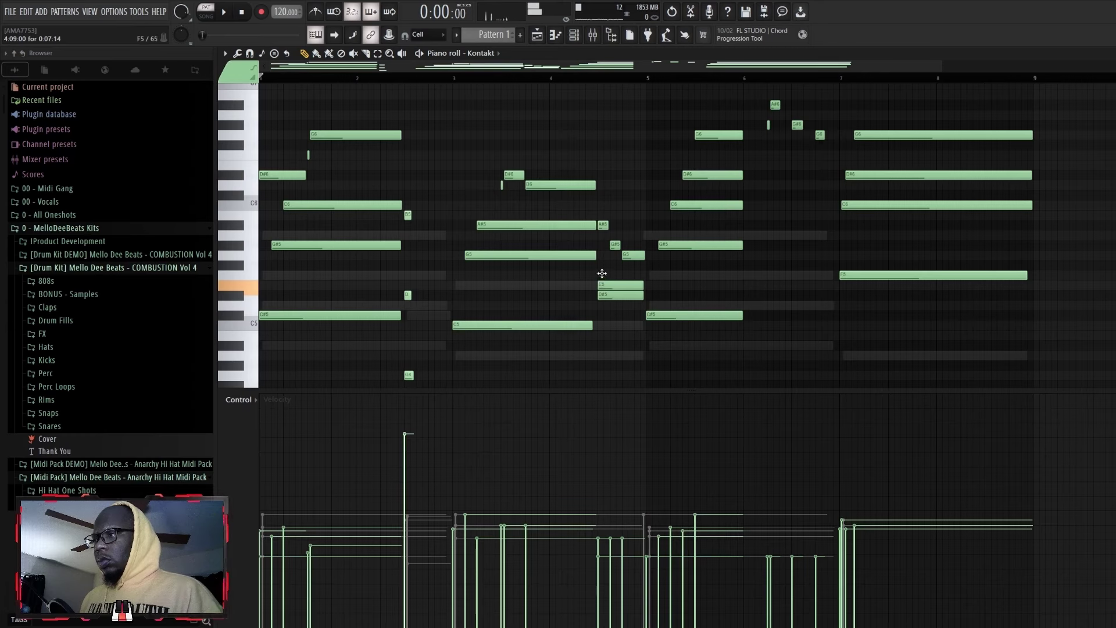
# - Try an F#5 harmony note above the D#5 at 4:09:00, shortened to match the run notes
pyautogui.press('space')
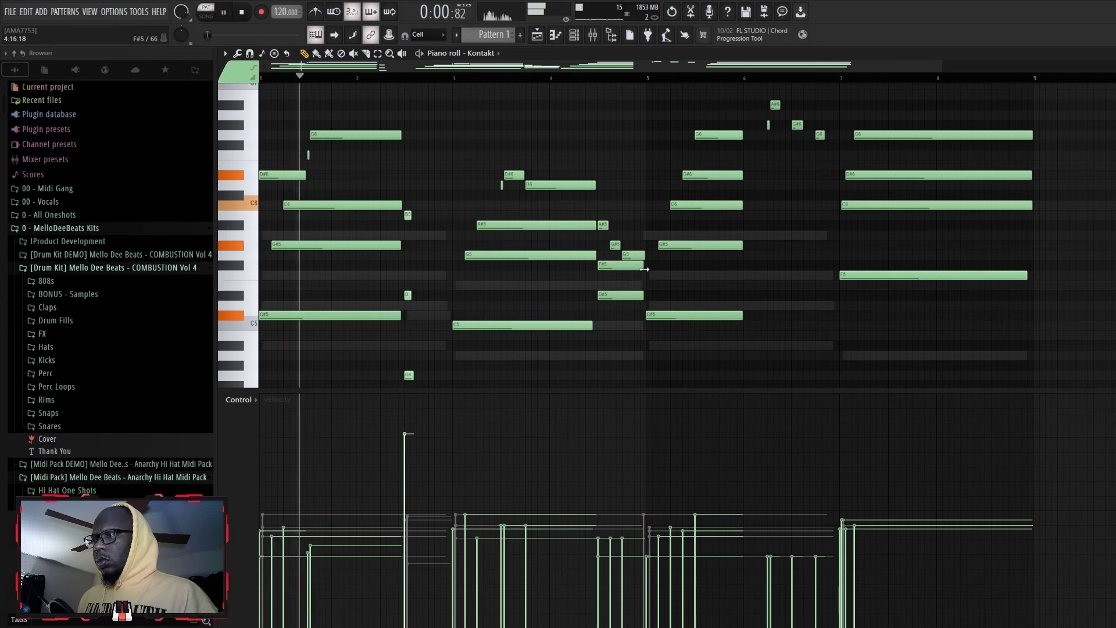
pyautogui.moveTo(640, 268); pyautogui.dragTo(610, 269)
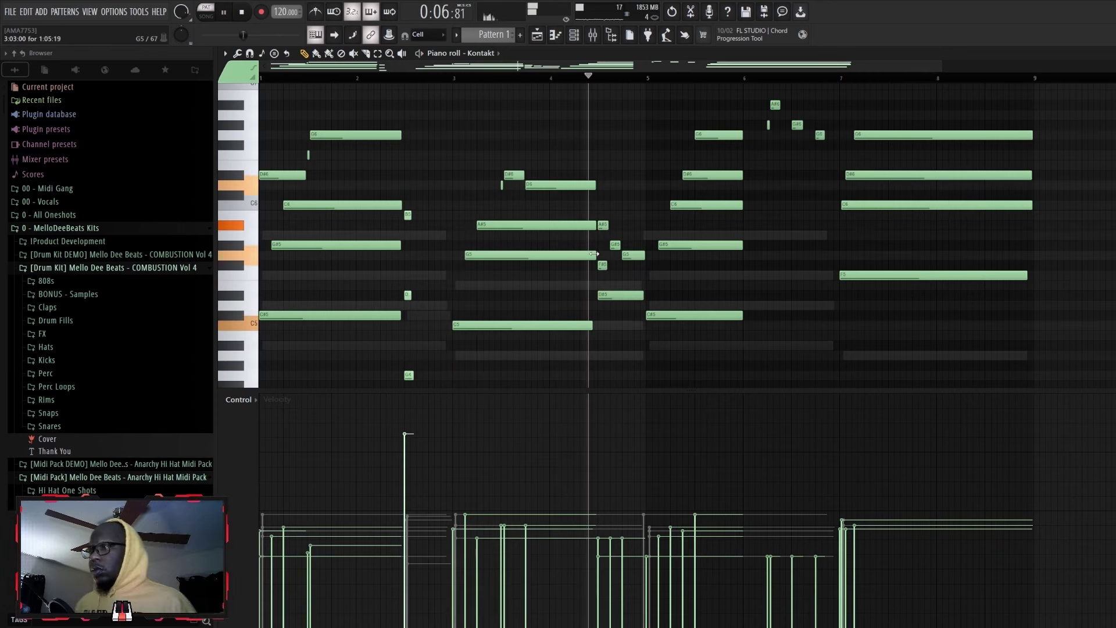
pyautogui.press('space')
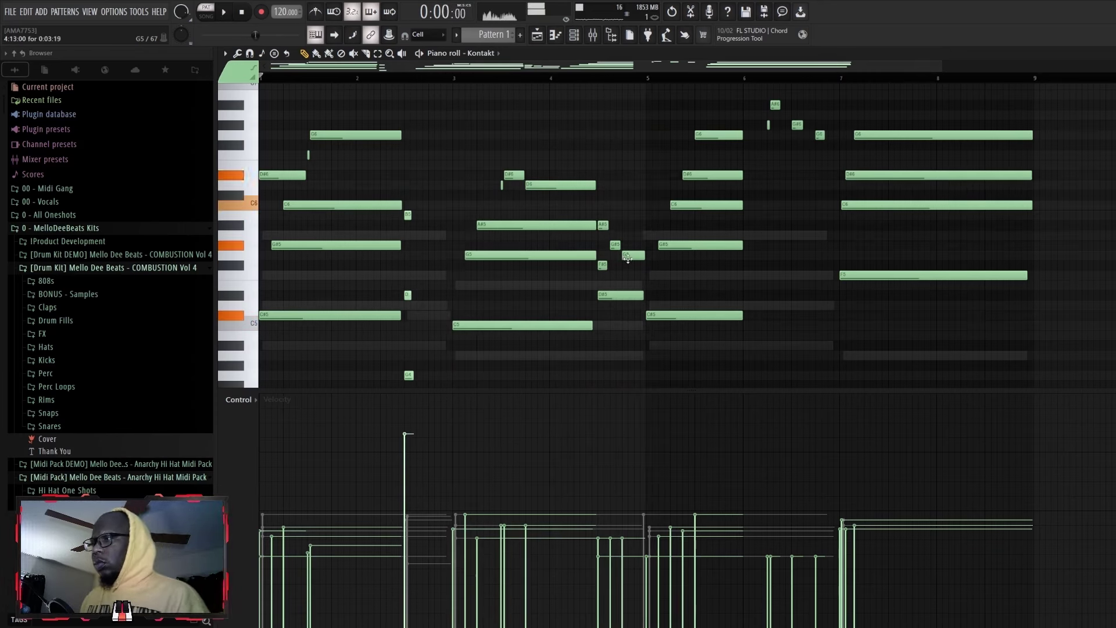
# - Delete the G#5 and G5 run notes in bar 4 and extend the F#5 and A#5 notes to the bar's end
pyautogui.press('space')
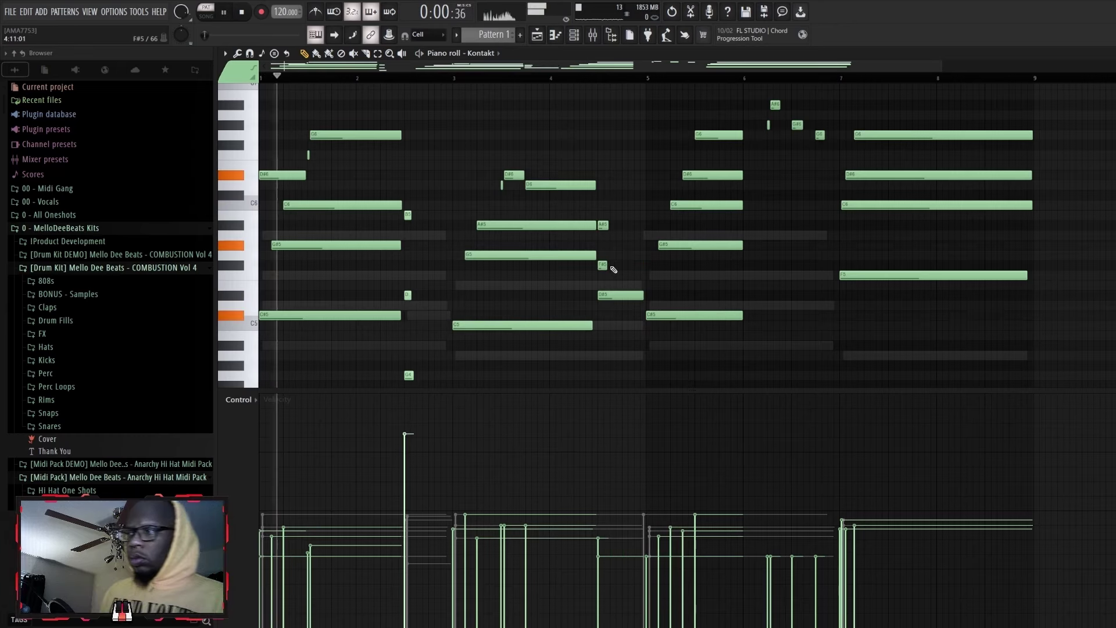
pyautogui.moveTo(602, 267); pyautogui.dragTo(640, 276)
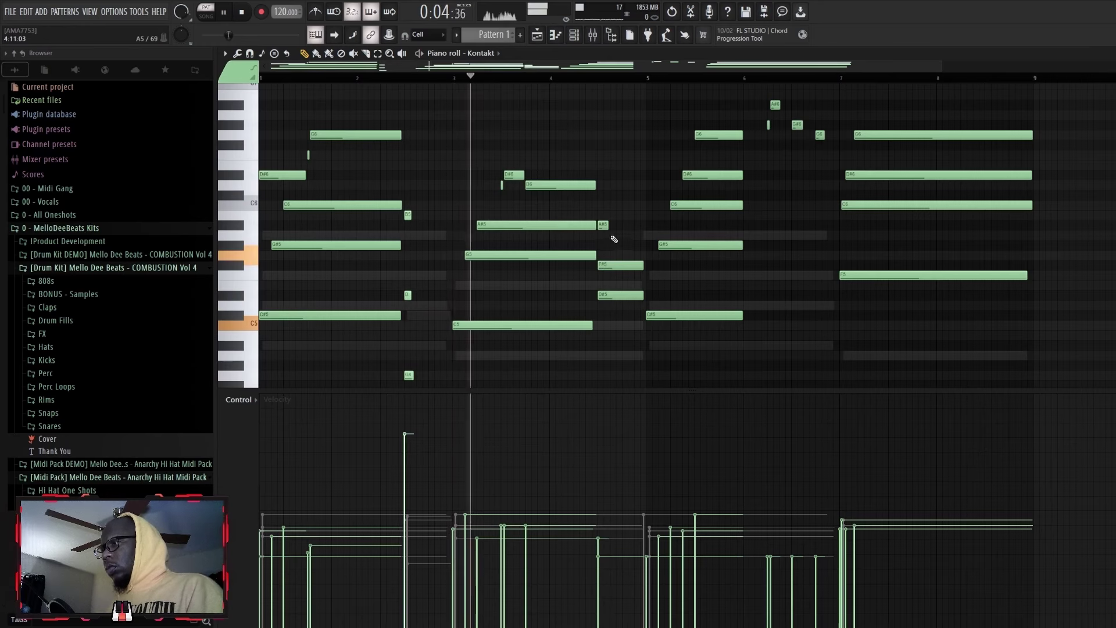
pyautogui.moveTo(608, 226); pyautogui.dragTo(643, 227)
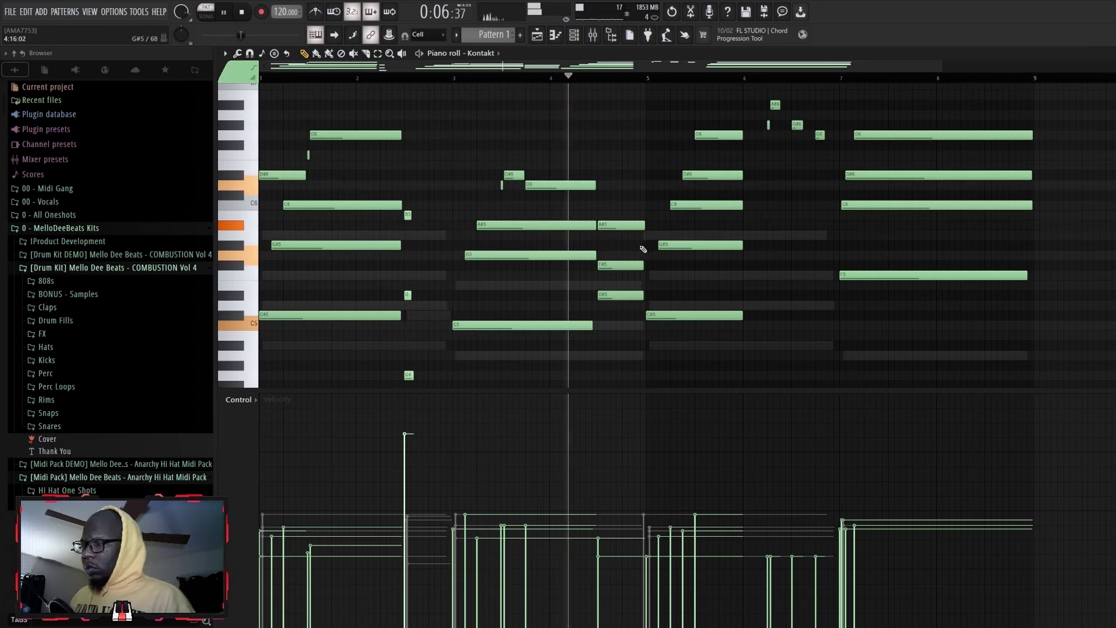
# - Revoice the chord at the end of bar 4 to D#5 and G5, and raise the lowest bar 5 note to F5
pyautogui.press('space')
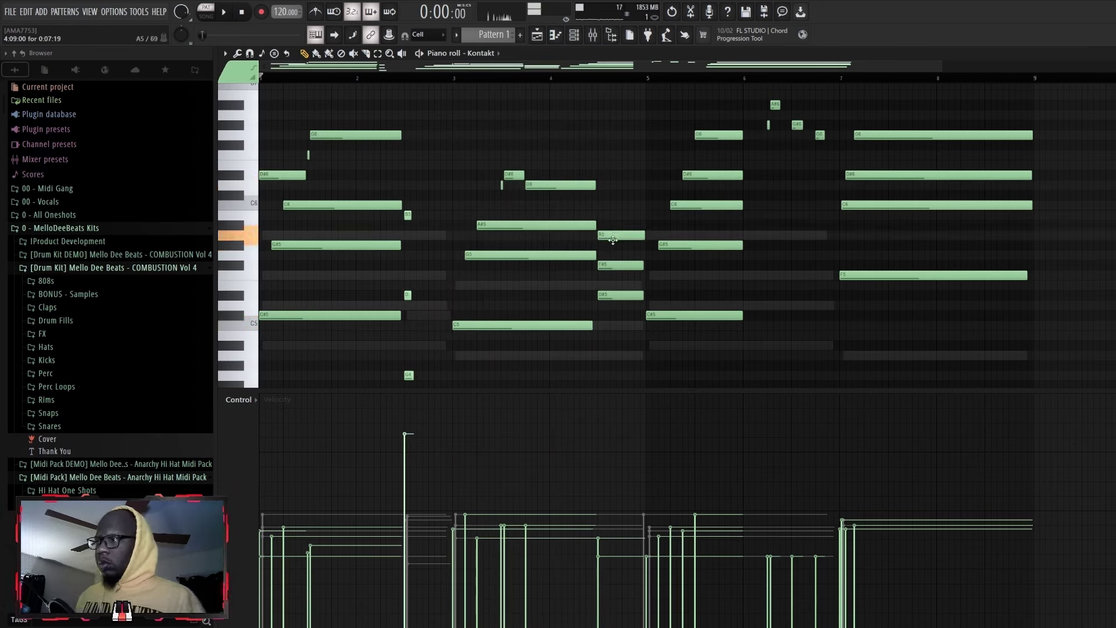
pyautogui.click(581, 78)
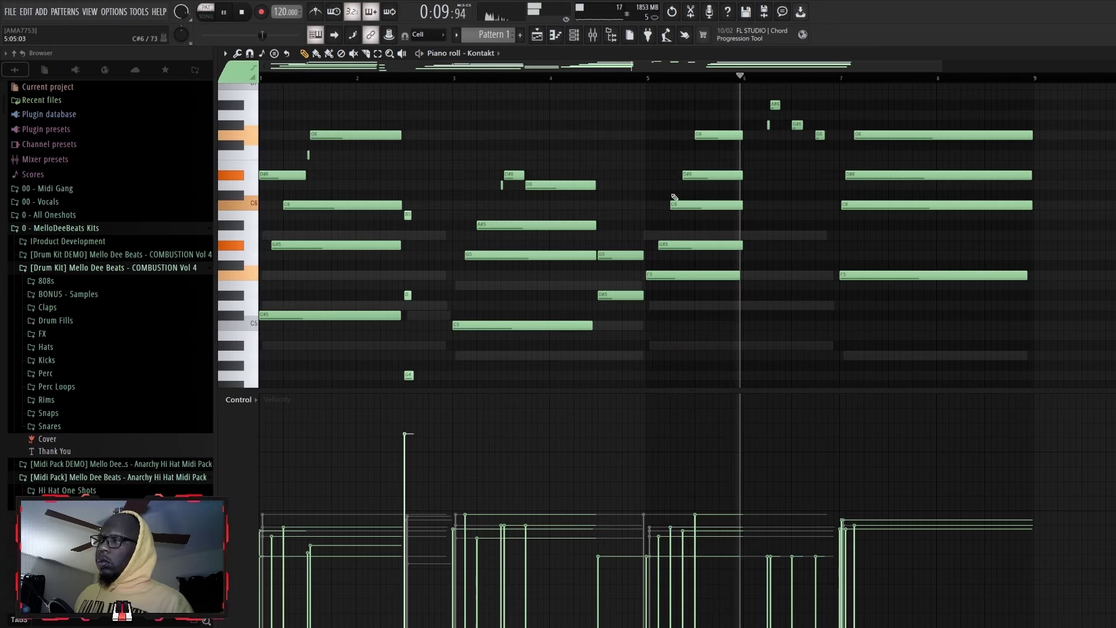
# - Add low G4 and C5 notes under bars 7 and 8, and split the held chord at bar 8, voicing G#5 before it and G5 after
pyautogui.click(844, 375)
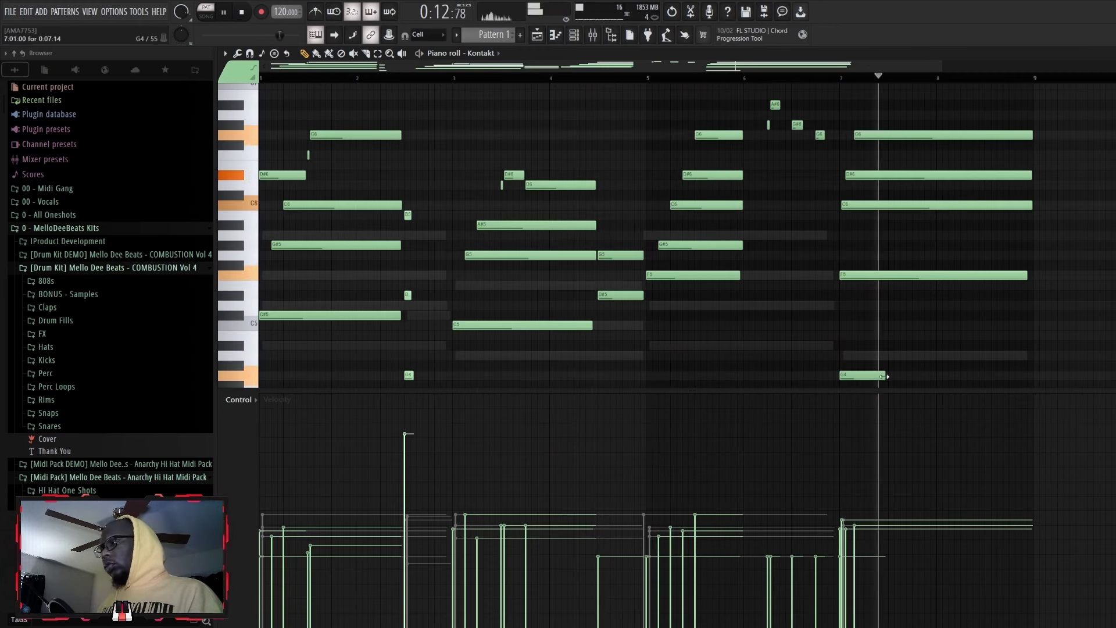
pyautogui.press('space')
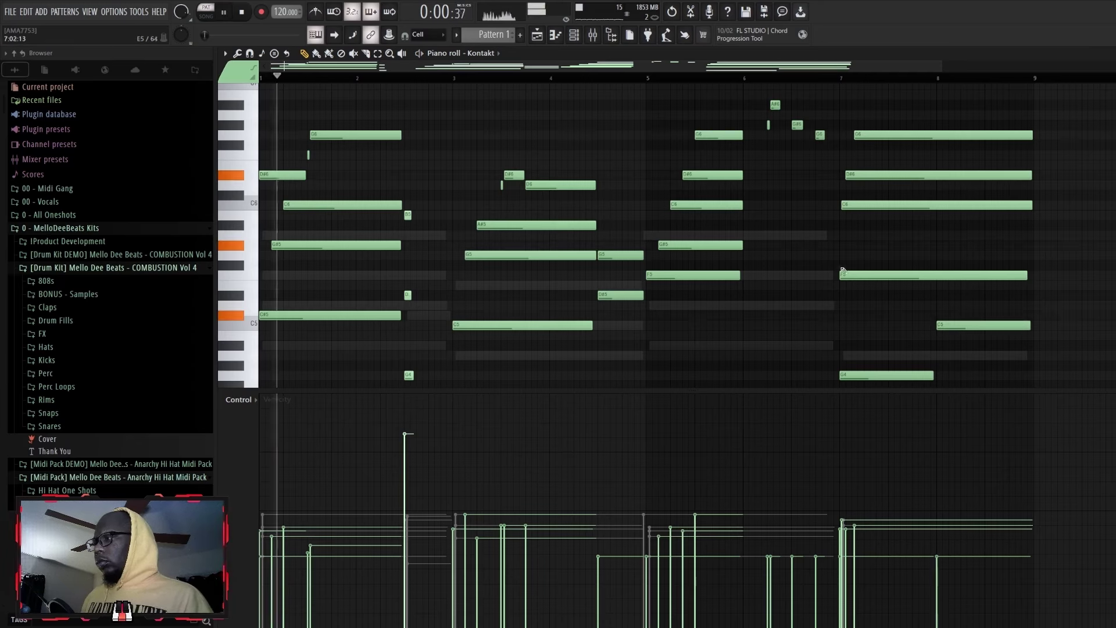
pyautogui.click(756, 78)
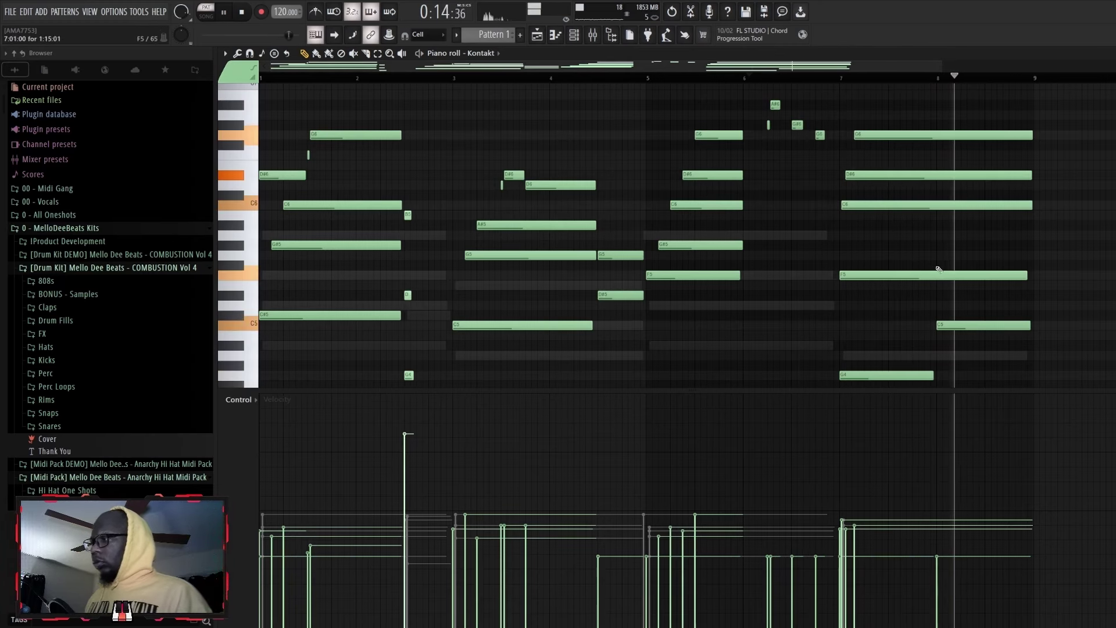
pyautogui.press('space')
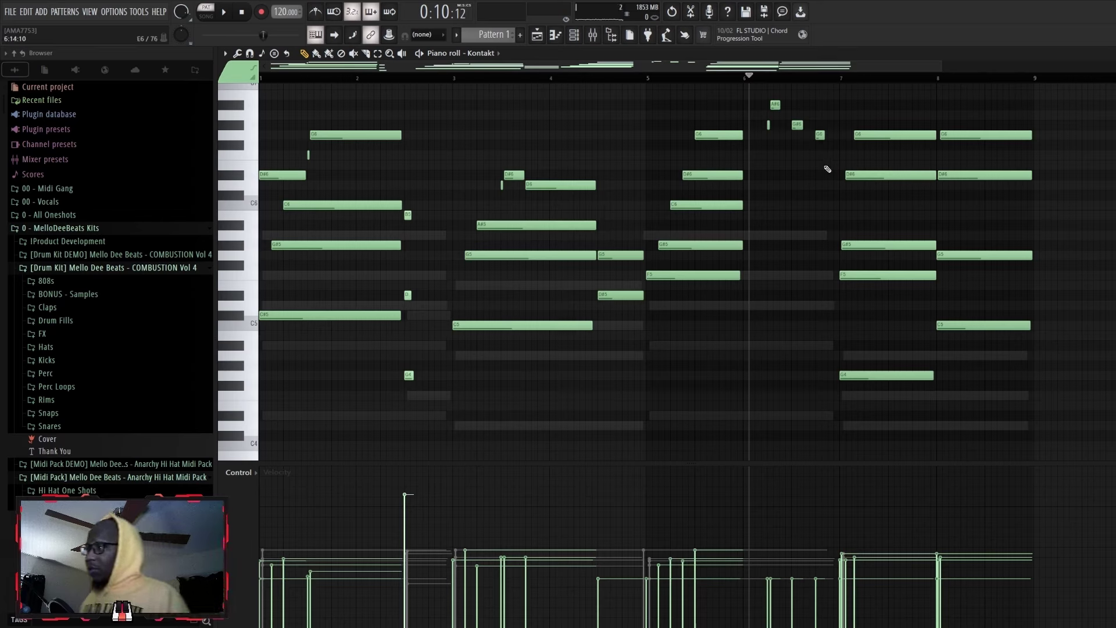
pyautogui.doubleClick(623, 297)
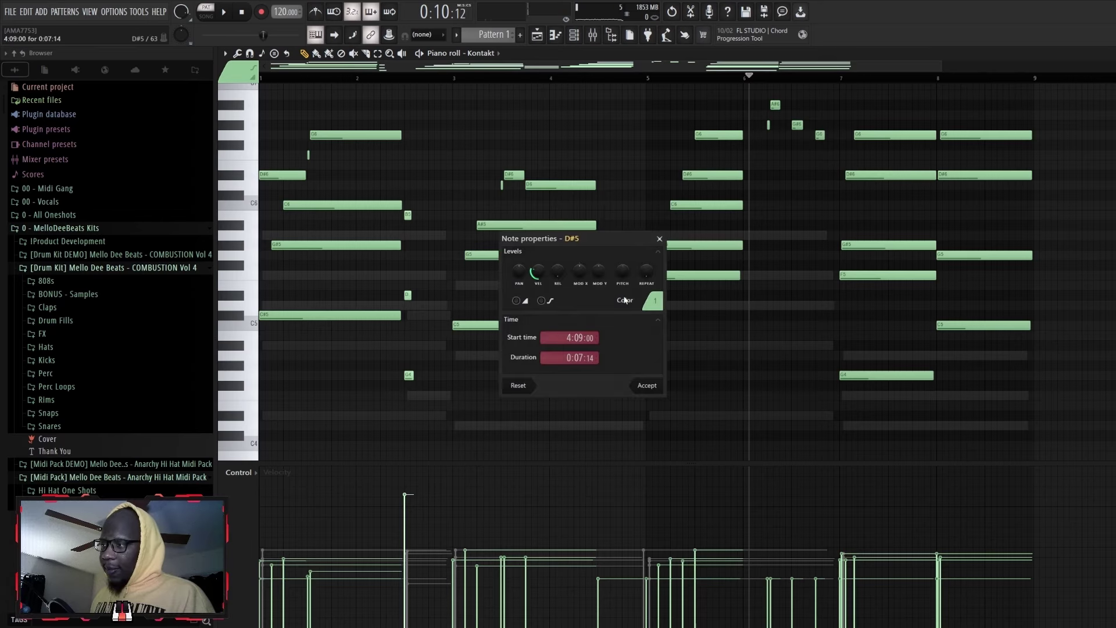
pyautogui.click(659, 239)
pyautogui.click(631, 296)
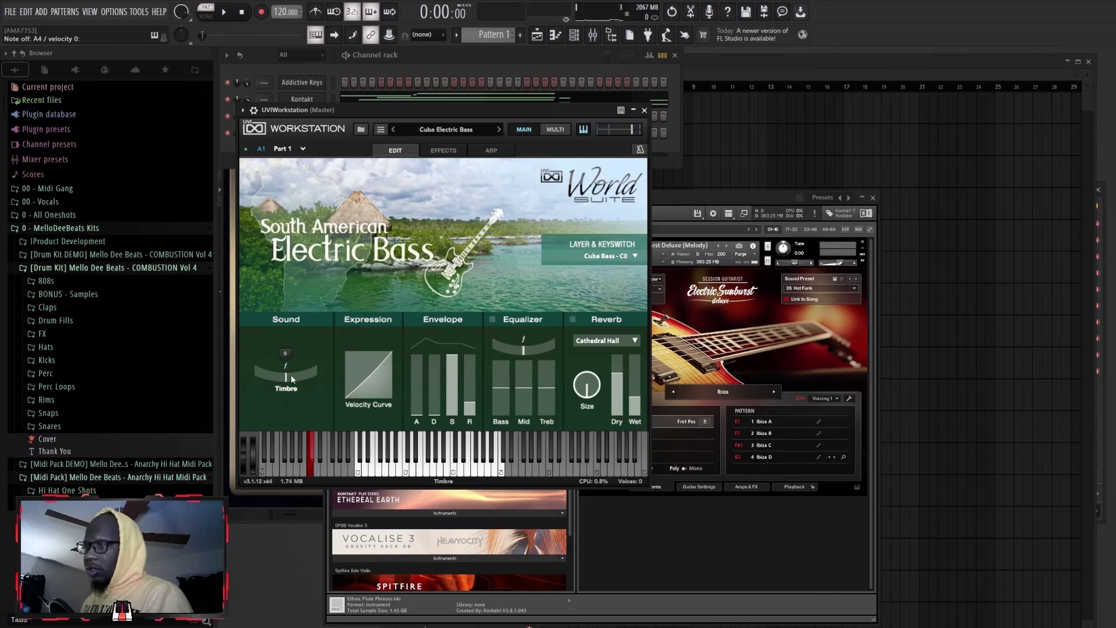
# - Shorten the first C#5 note of the UVIWorkstation bass line to about one beat and try the line two octaves lower
pyautogui.moveTo(288, 374); pyautogui.dragTo(461, 386)
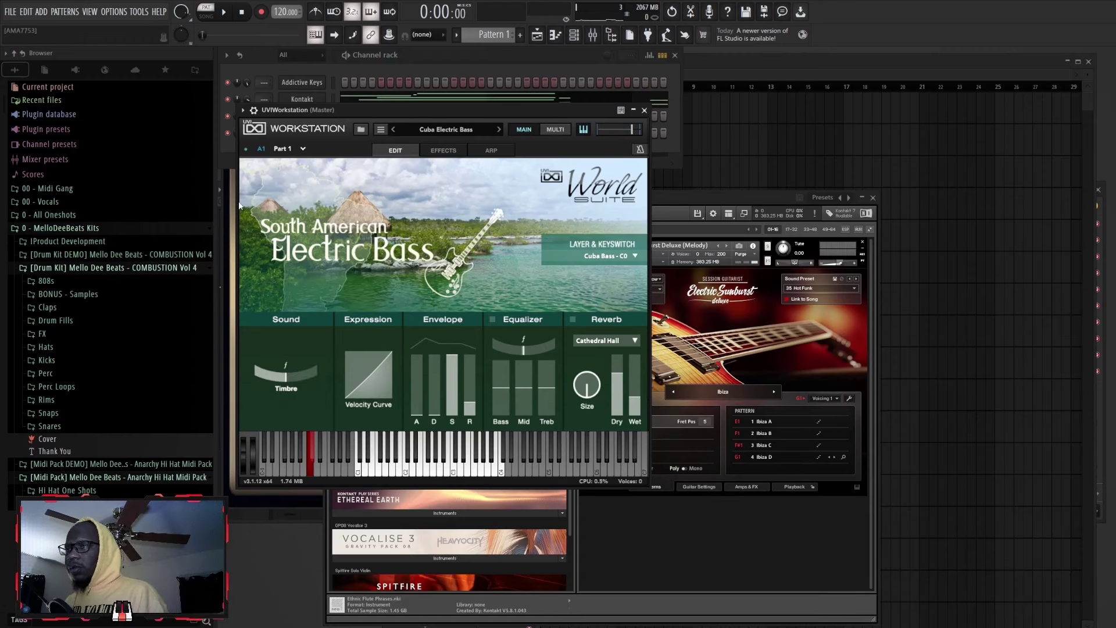
pyautogui.click(282, 69)
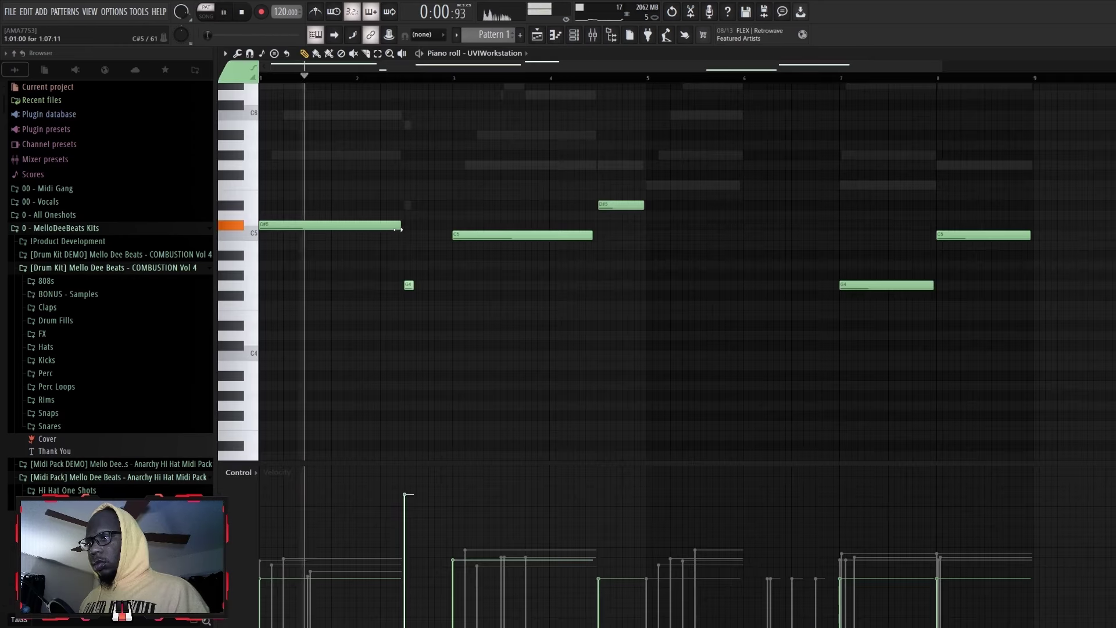
pyautogui.press('space')
pyautogui.moveTo(399, 227); pyautogui.dragTo(282, 230)
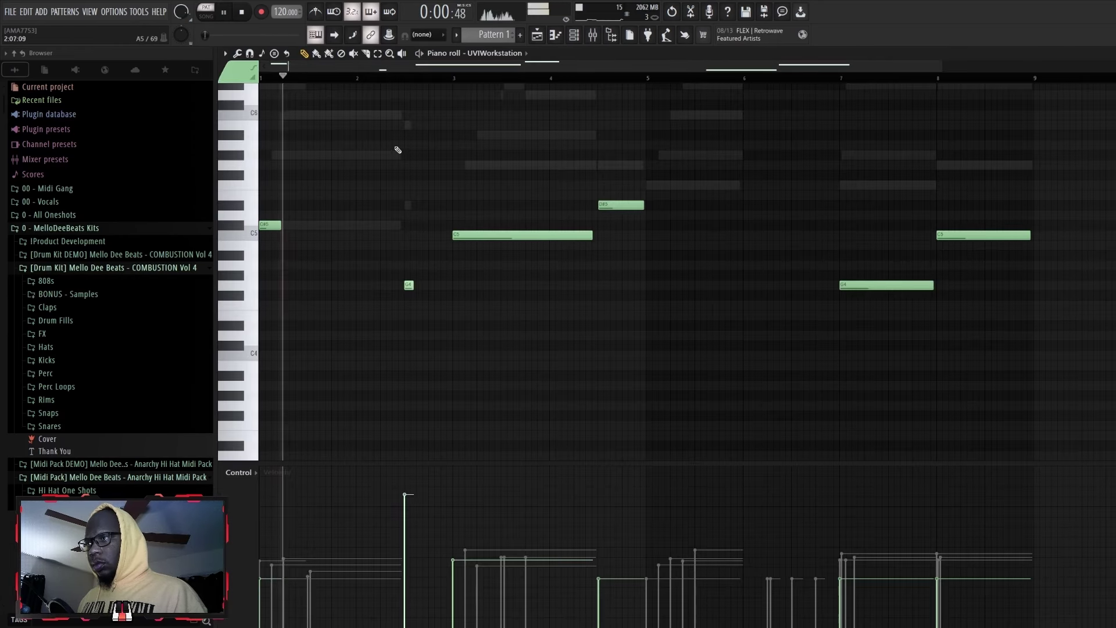
pyautogui.hotkey('ctrl', 'Down')
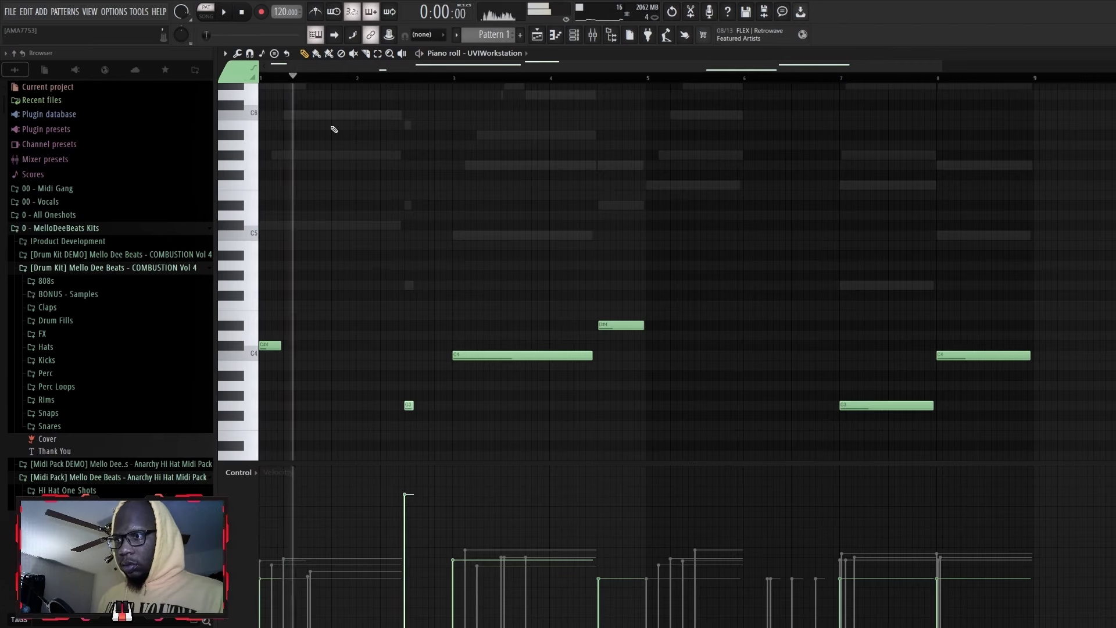
pyautogui.hotkey('ctrl', 'Down')
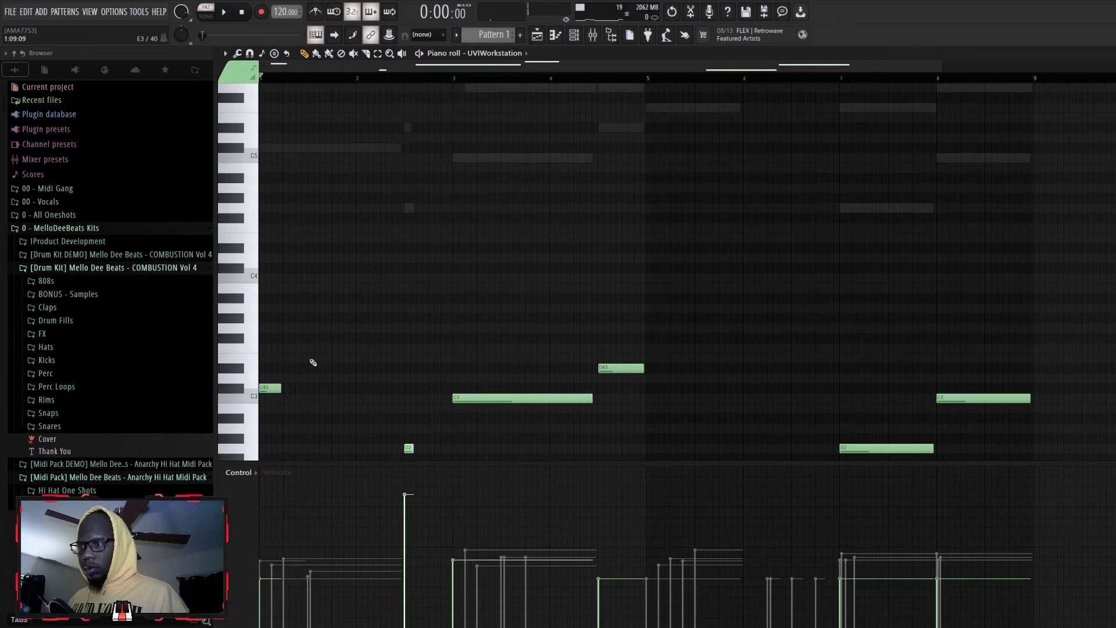
# - Rewrite bass bars 1 and 2 around C#4 with short F4, D#4, A#3 and G#3 notes, trimming the G#3 to end at the G3
pyautogui.press('space')
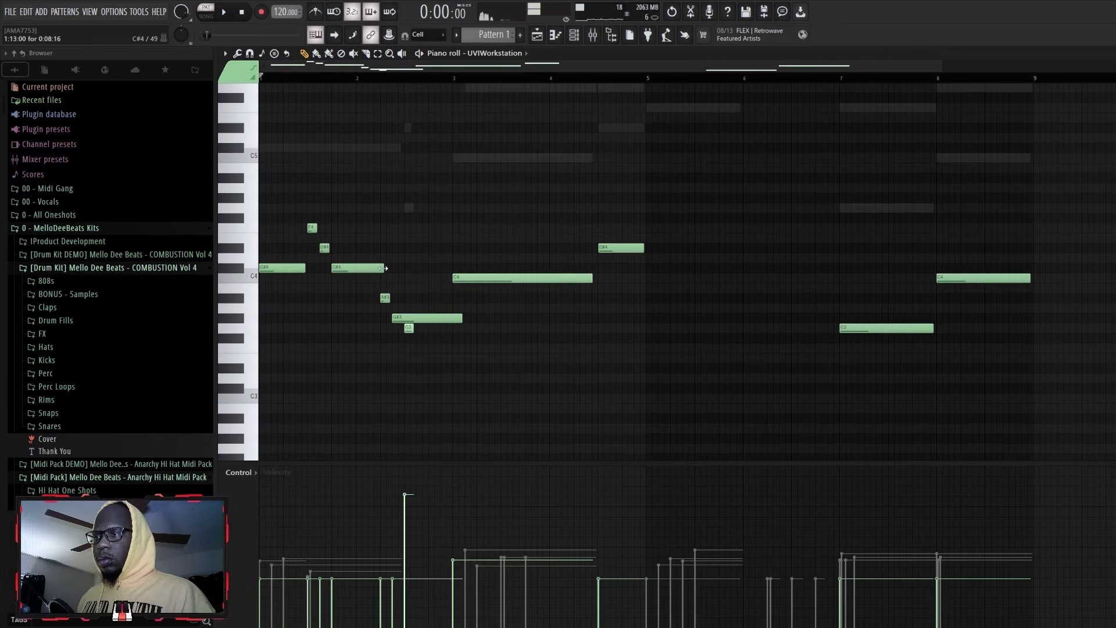
pyautogui.moveTo(462, 318); pyautogui.dragTo(402, 320)
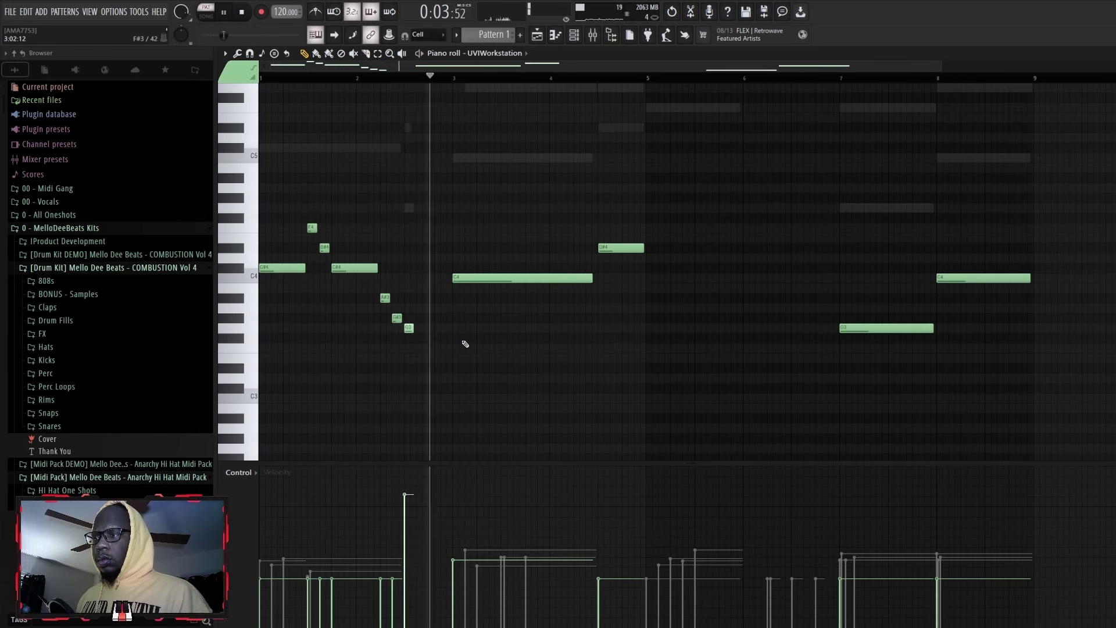
pyautogui.press('space')
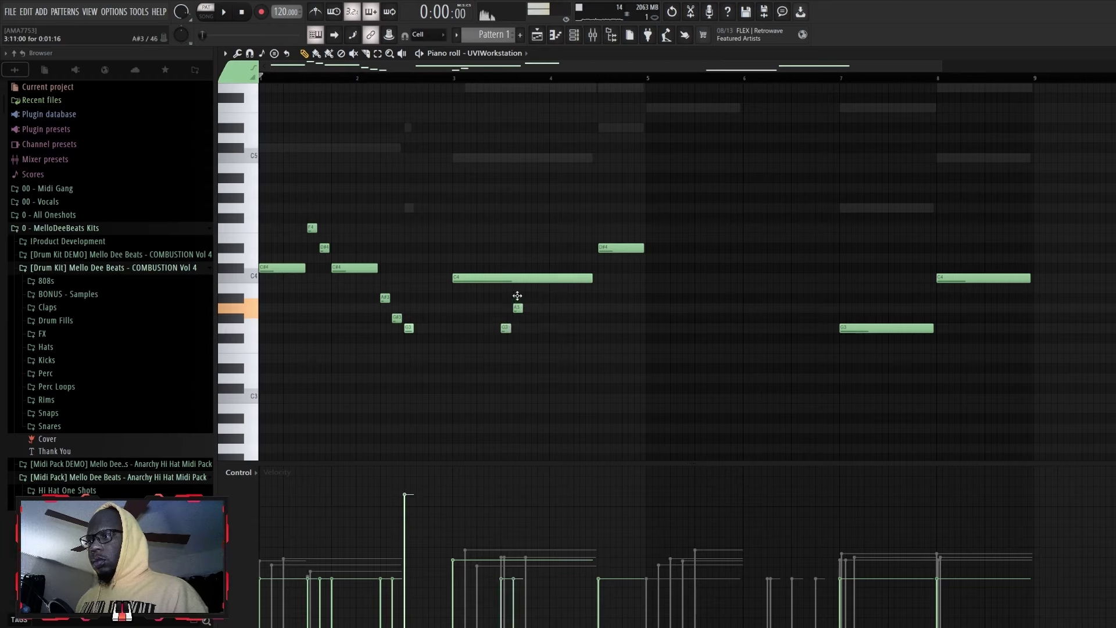
# - Shorten the bar 3 C4 bass note to about two beats and follow the G3 and A#3 notes with another C4
pyautogui.press('space')
pyautogui.moveTo(591, 279); pyautogui.dragTo(497, 286)
pyautogui.click(528, 281)
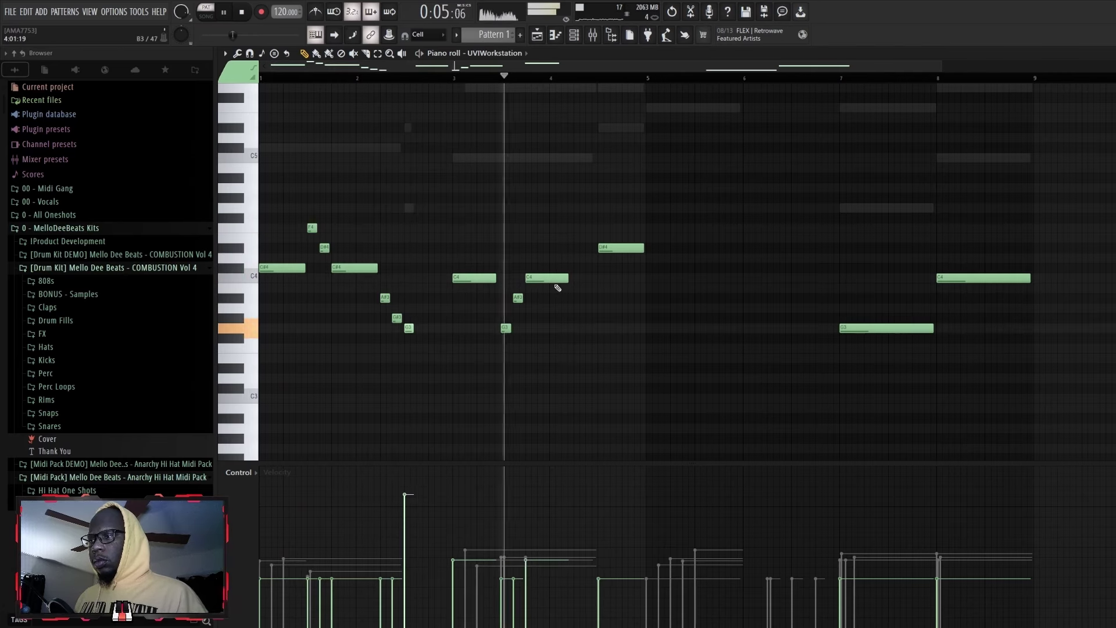
# - Add short G3 and F3 bass notes in bar 4 and move the long note ending the bar to E3
pyautogui.press('space')
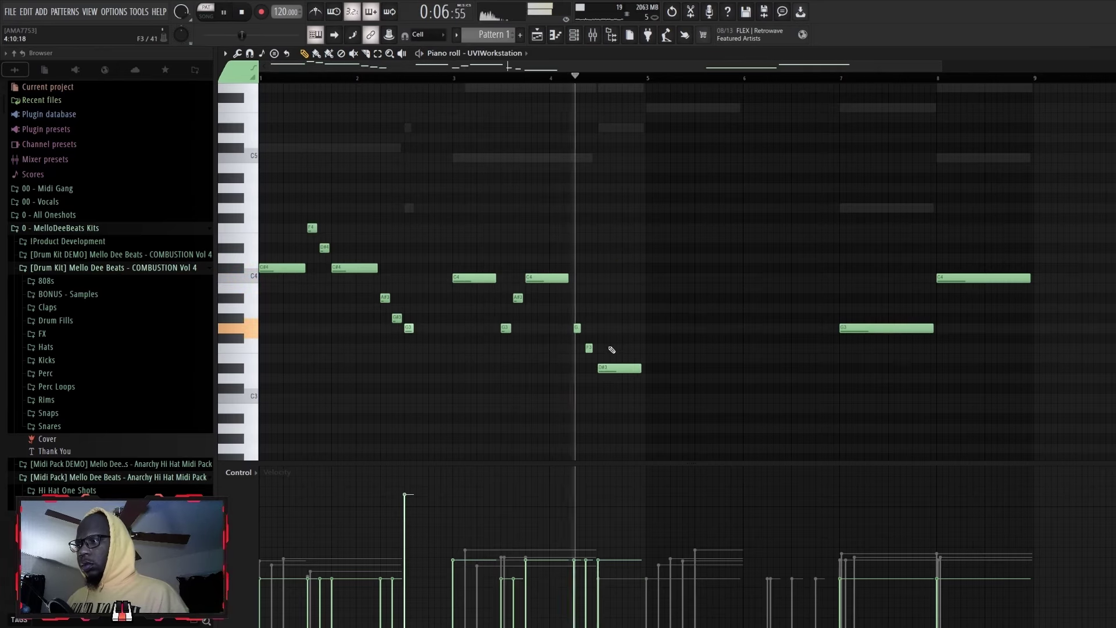
pyautogui.press('space')
pyautogui.moveTo(614, 367); pyautogui.dragTo(614, 357)
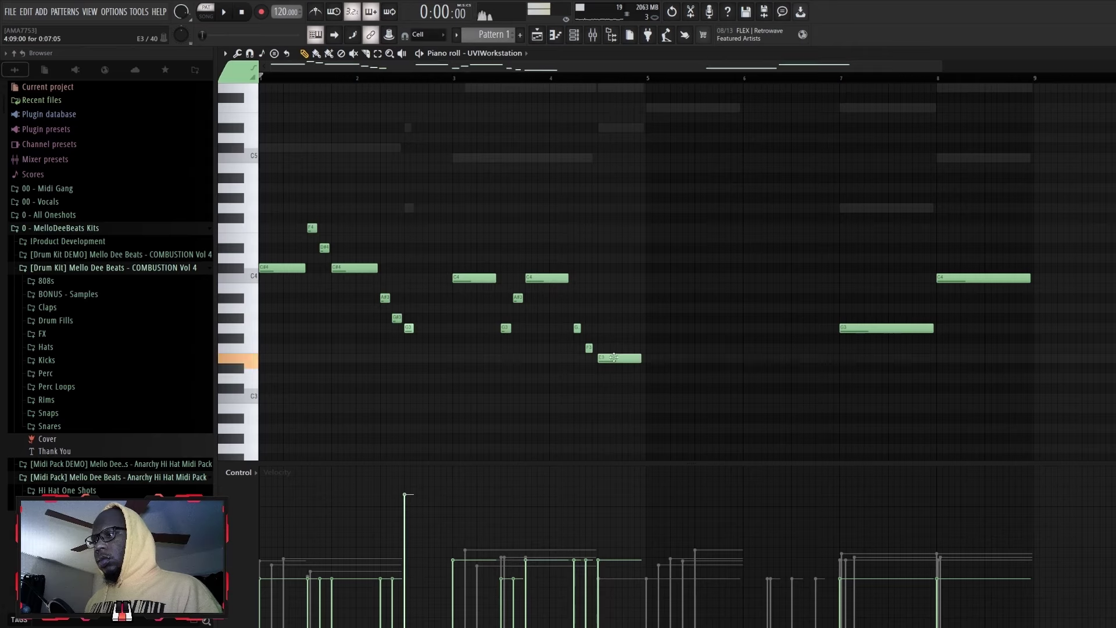
pyautogui.press('space')
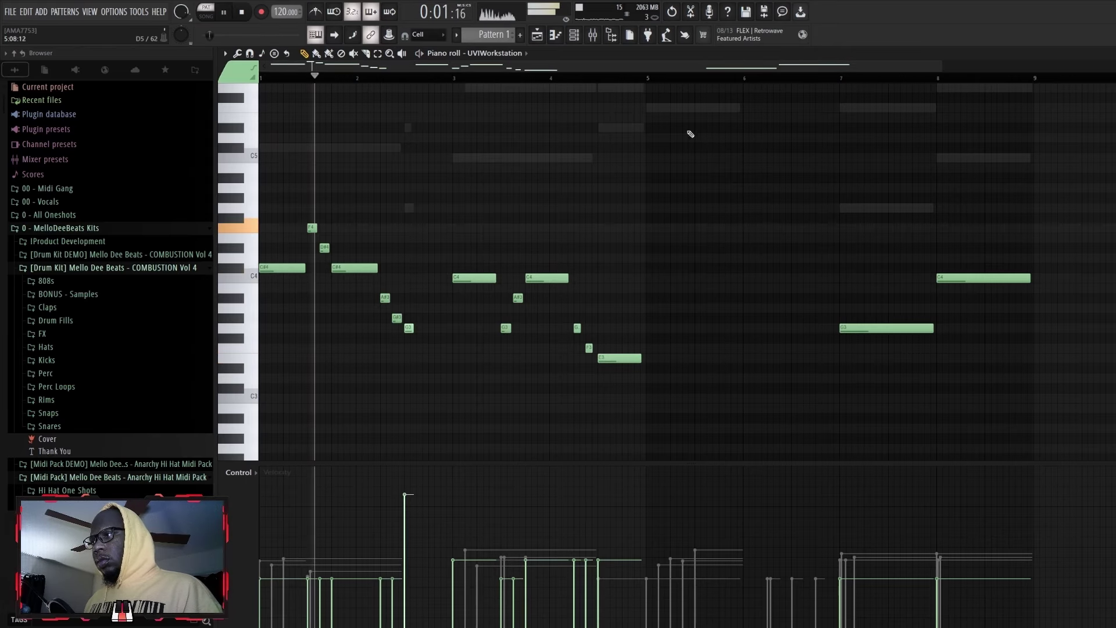
# - Raise the Kontakt chord's D#5 at the end of bar 4 to E5 and replay from that point
pyautogui.click(1108, 54)
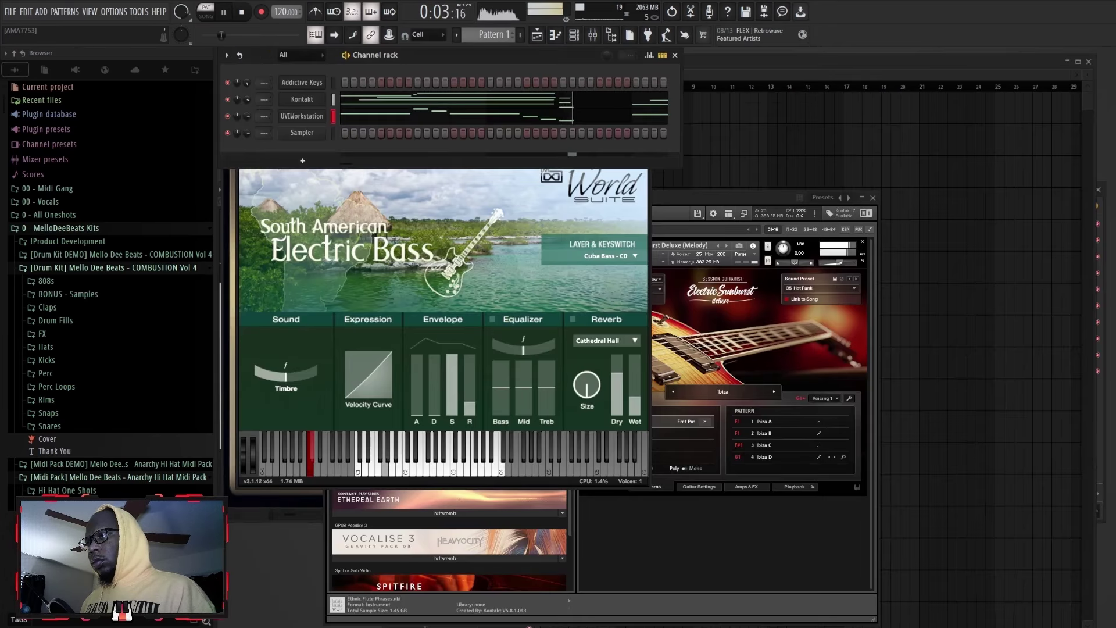
pyautogui.click(594, 96)
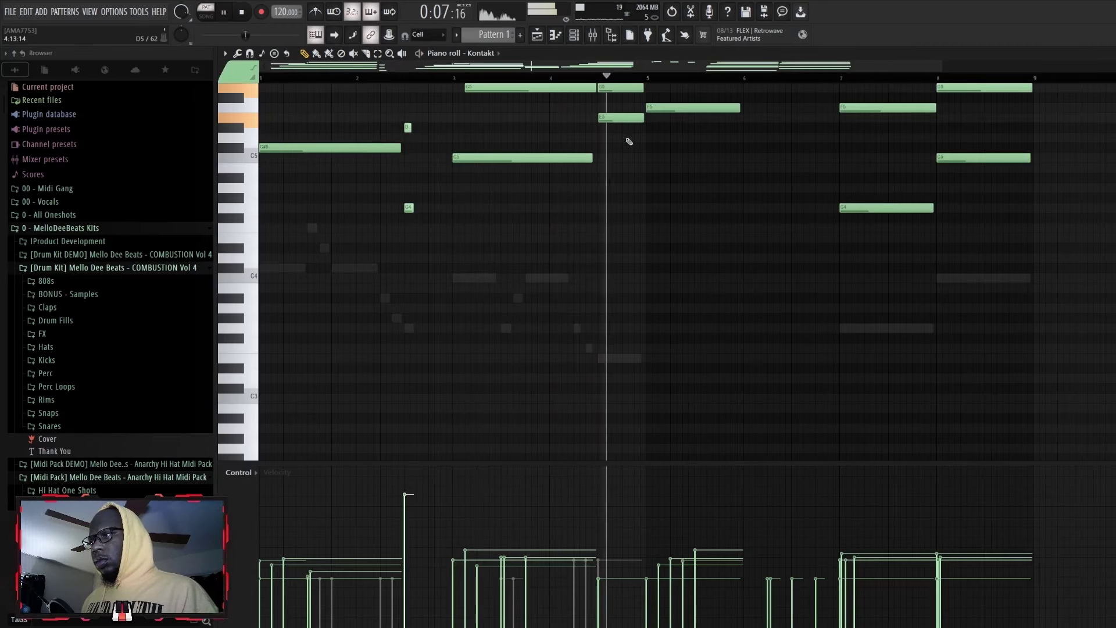
pyautogui.press('space')
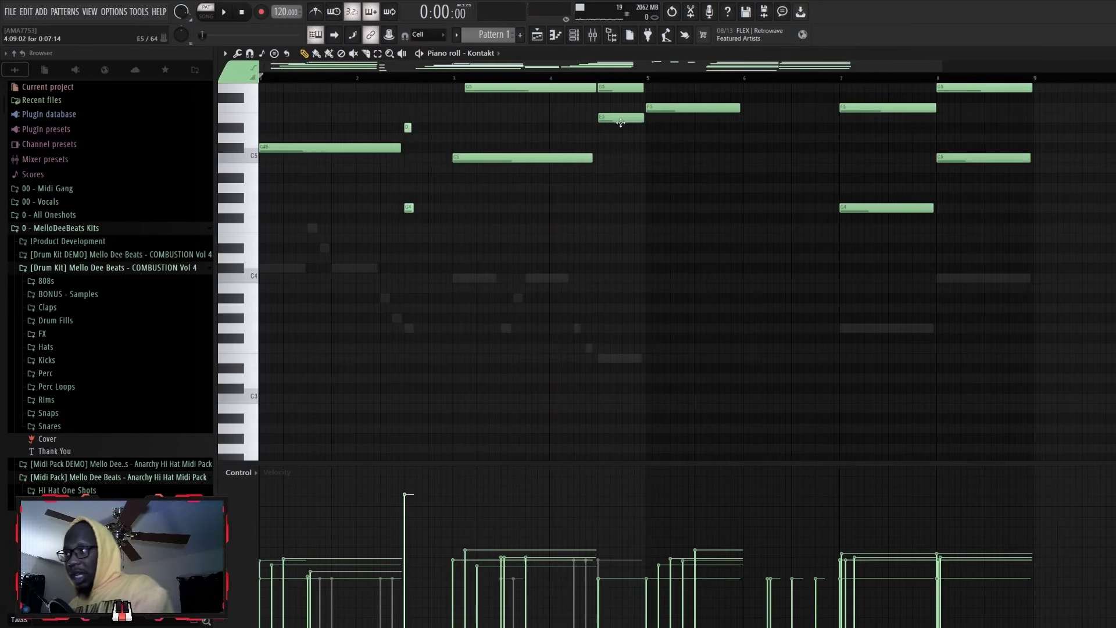
pyautogui.scroll(3, 621, 123)
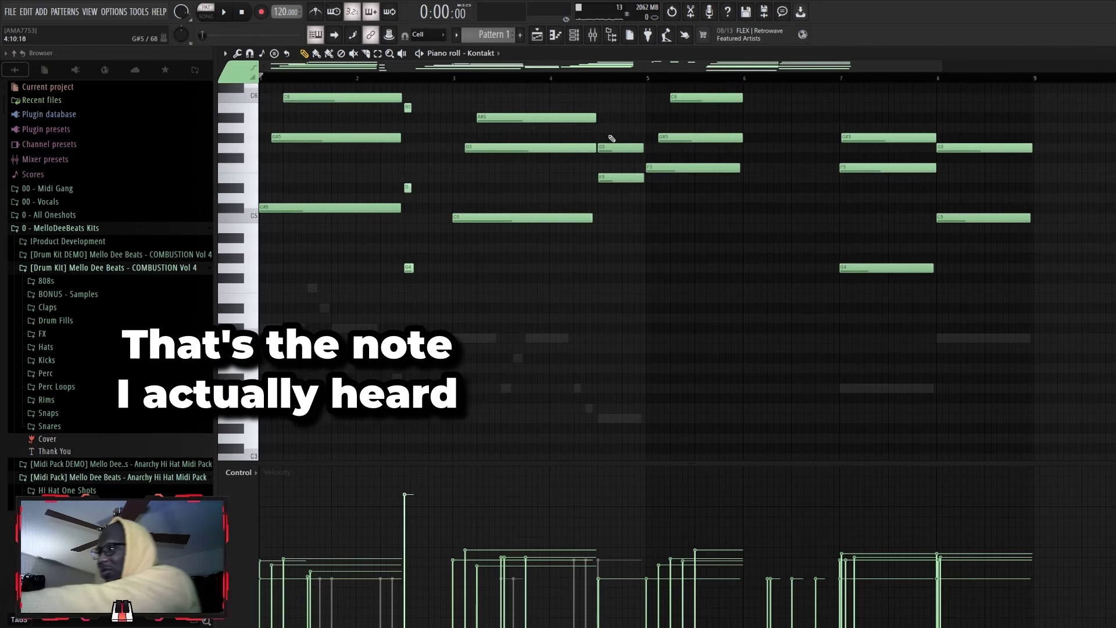
pyautogui.doubleClick(615, 180)
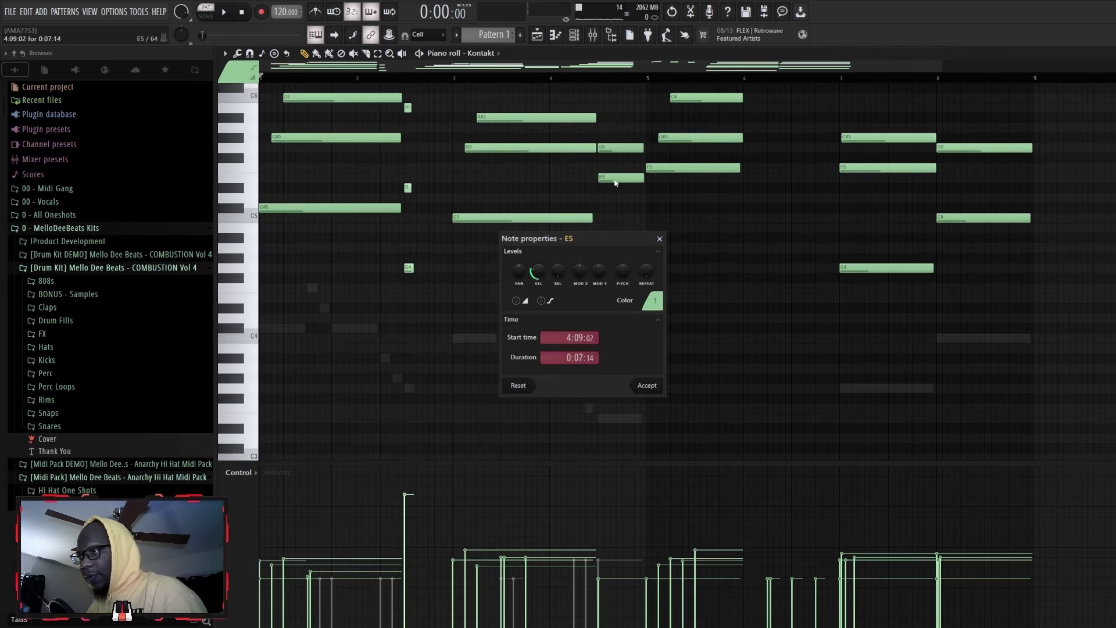
pyautogui.click(660, 239)
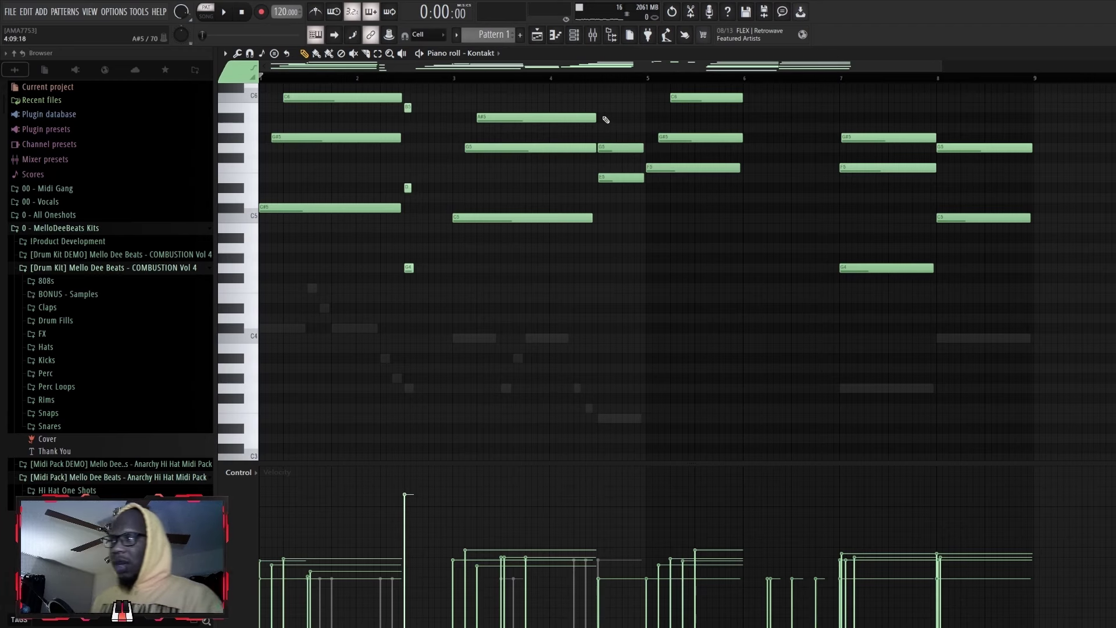
pyautogui.press('space')
pyautogui.click(599, 79)
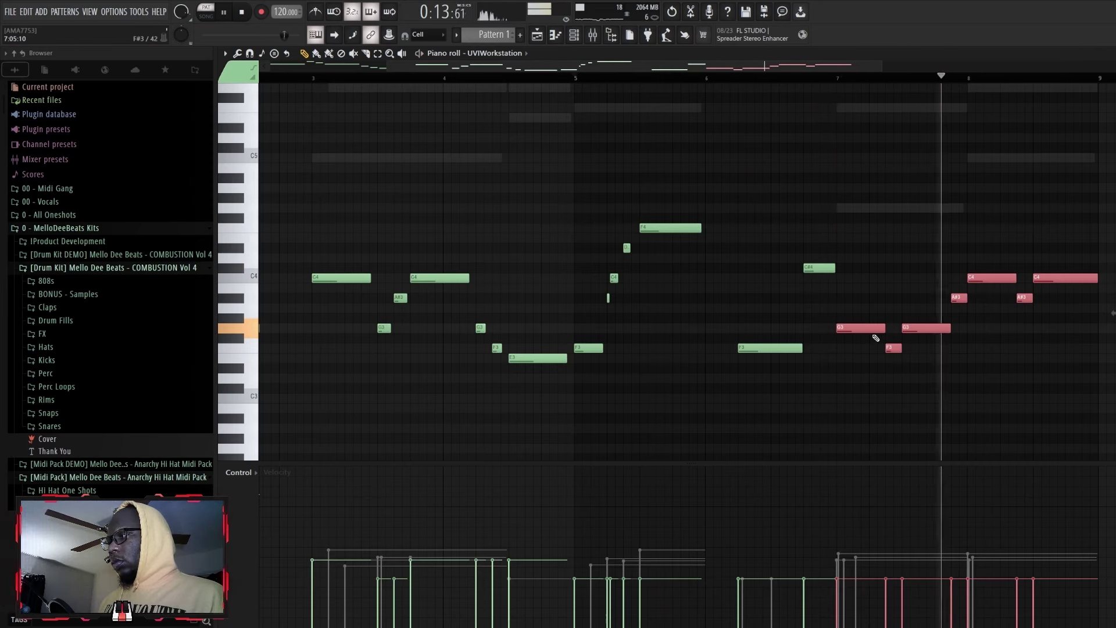
# - Rework the bass notes across bars 7 and 8 and raise all bass note velocities to maximum
pyautogui.moveTo(885, 332); pyautogui.dragTo(877, 333)
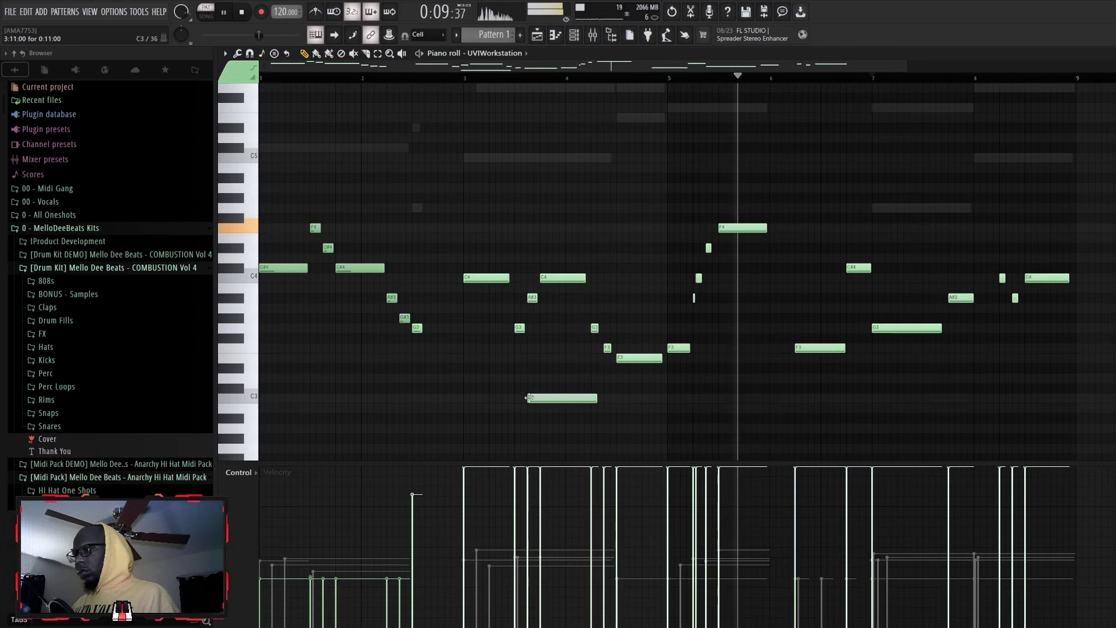
pyautogui.moveTo(414, 481)
pyautogui.mouseDown()
pyautogui.moveTo(351, 392)
pyautogui.moveTo(258, 398)
pyautogui.mouseUp()
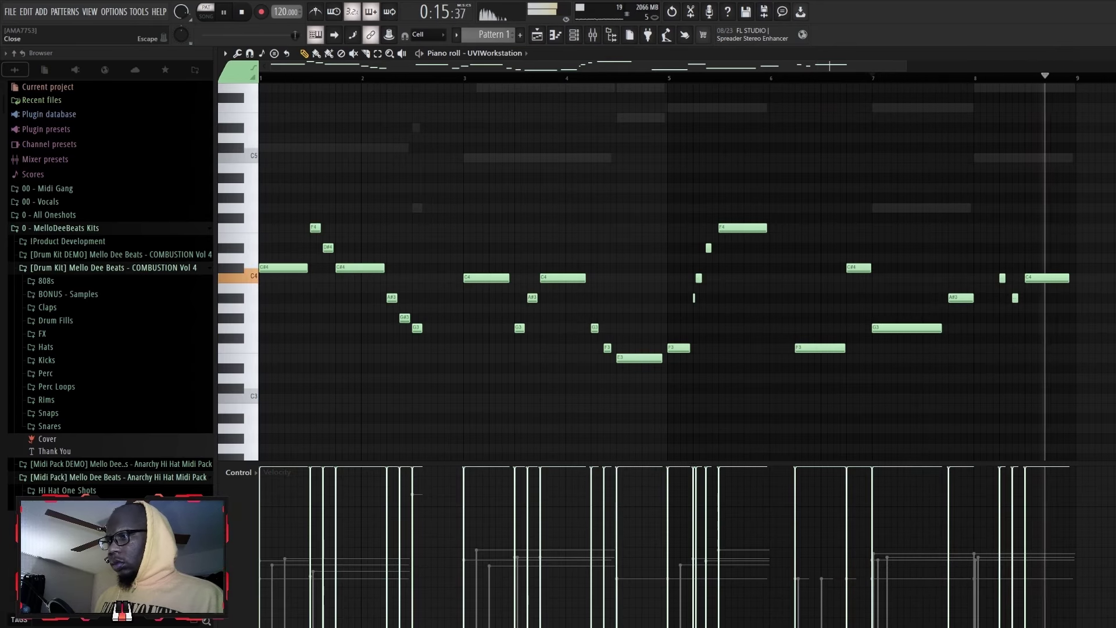
# - Return to the South American Electric Bass instrument and shift its Timbre slightly
pyautogui.press('Escape')
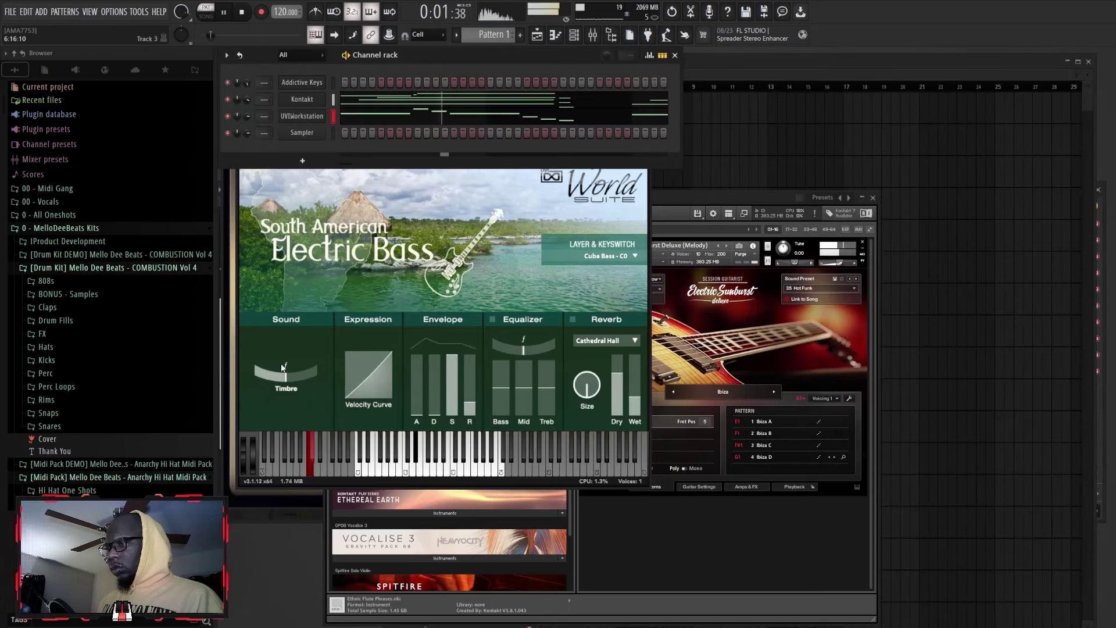
pyautogui.moveTo(269, 384); pyautogui.dragTo(283, 384)
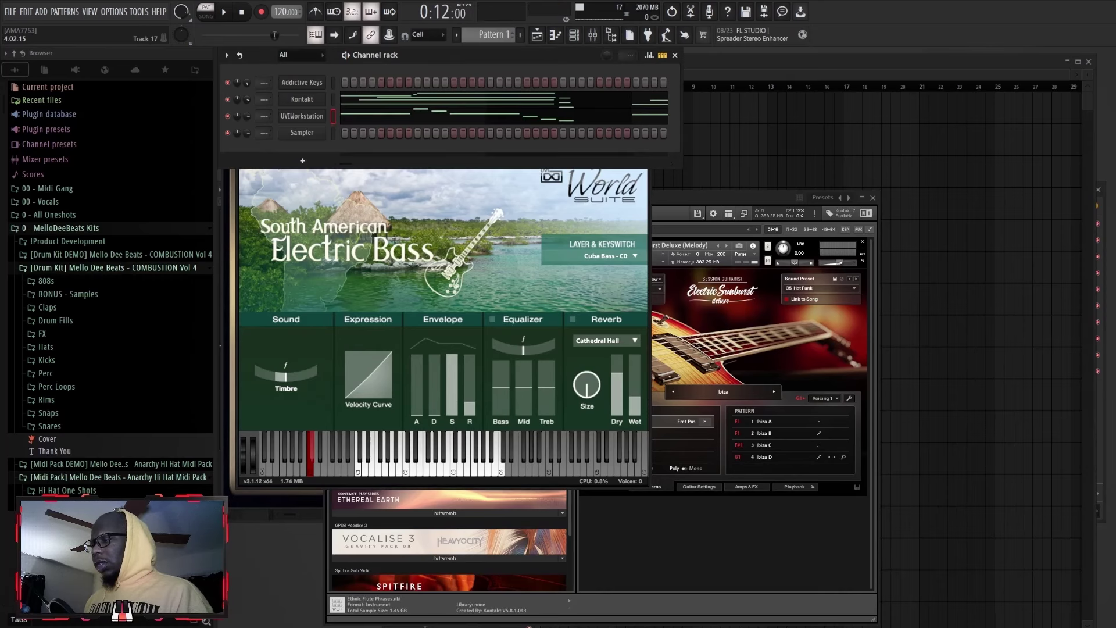
# - Build the LZ vocal hook's mixer chain with Chorus JUN-6, Fresh Air at 22 mid and high air, and ValhallaSupermassive
pyautogui.moveTo(622, 626)
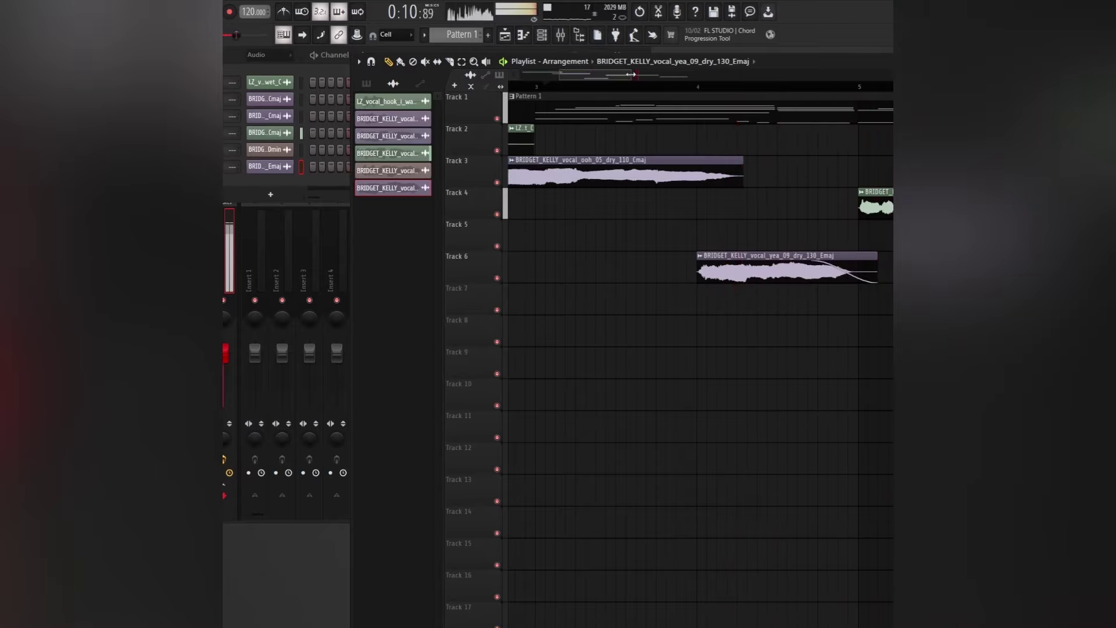
pyautogui.moveTo(631, 74); pyautogui.dragTo(822, 75)
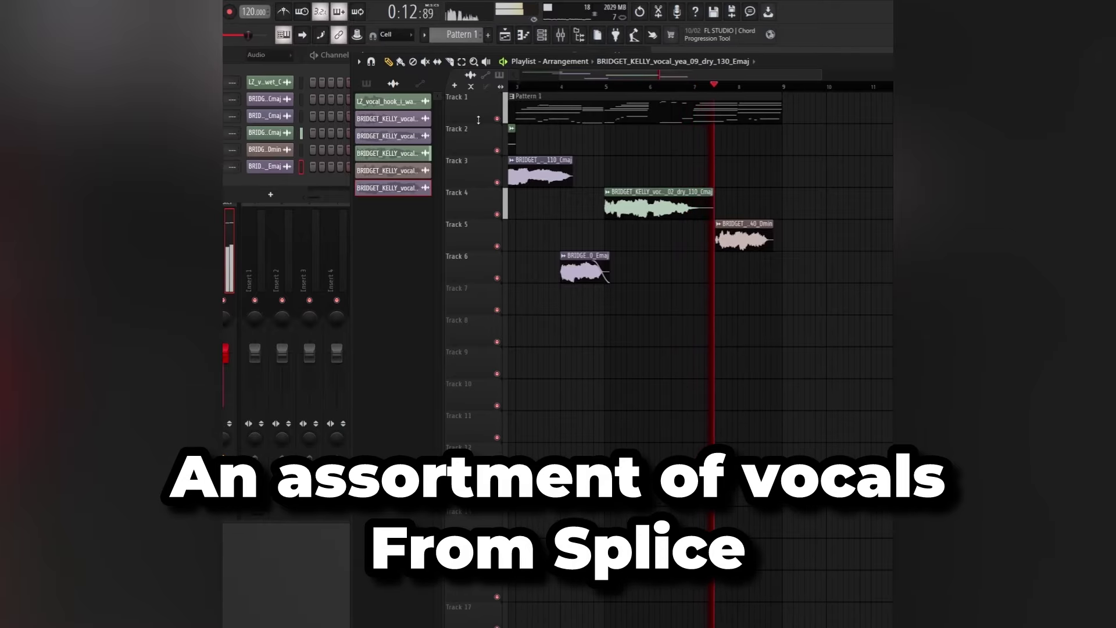
pyautogui.click(301, 166)
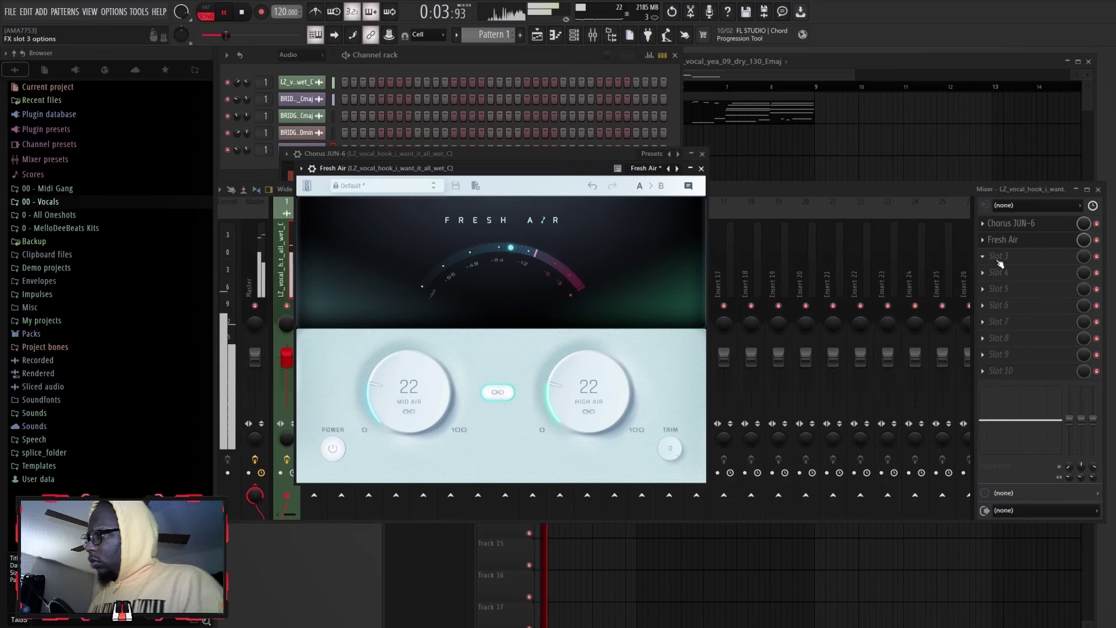
pyautogui.click(1016, 229)
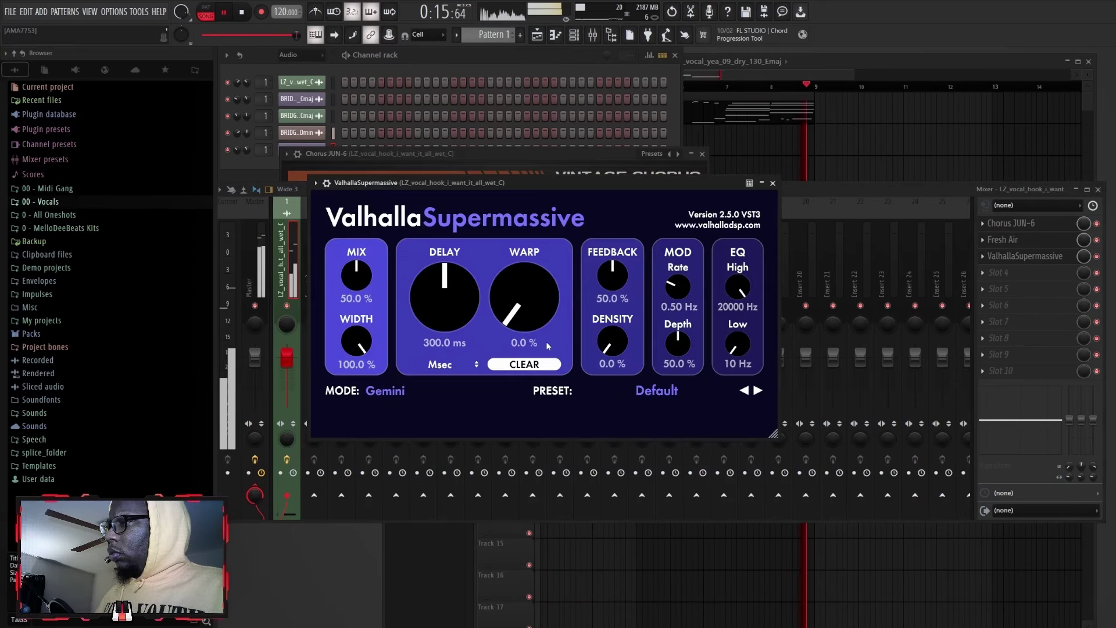
# - Load the medium reverb preset Swelling Synth Verb in ValhallaSupermassive and lower its mix
pyautogui.click(635, 394)
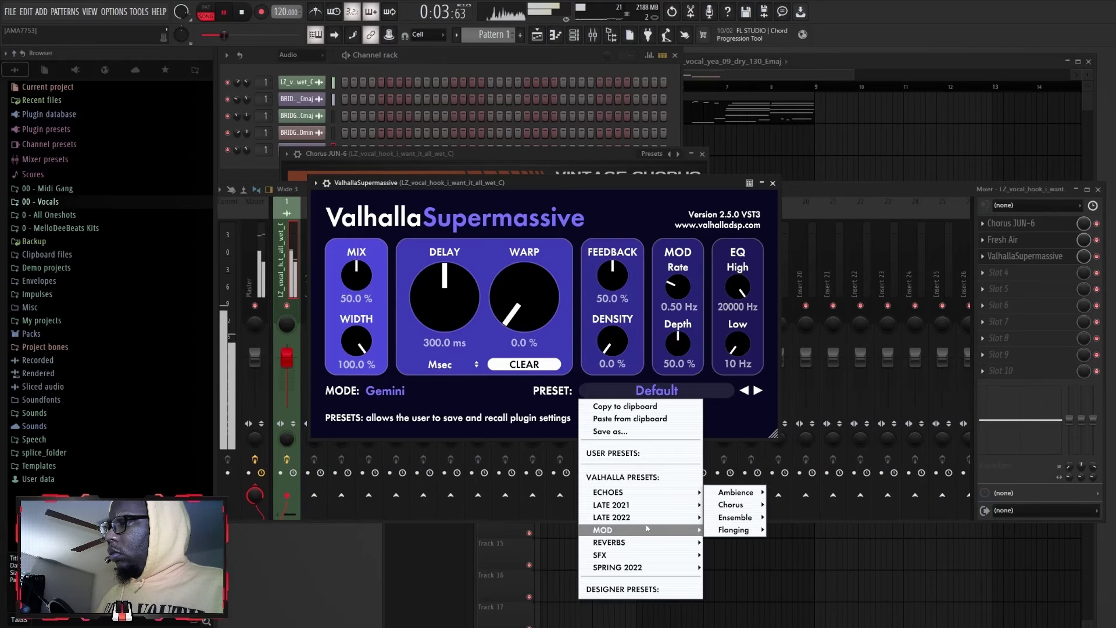
pyautogui.moveTo(651, 543)
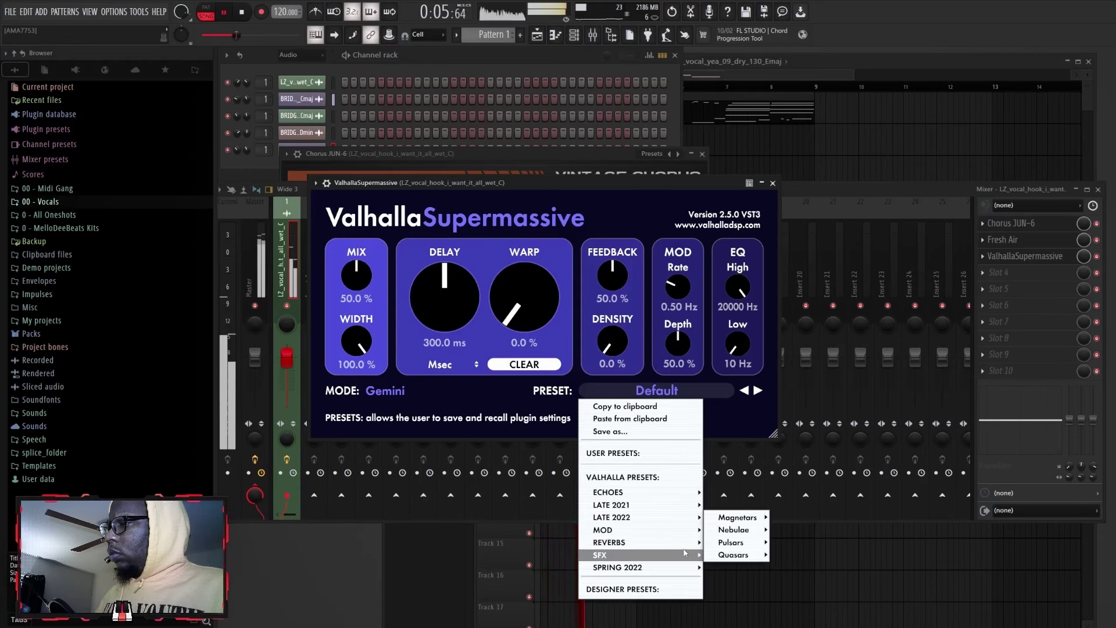
pyautogui.moveTo(746, 522)
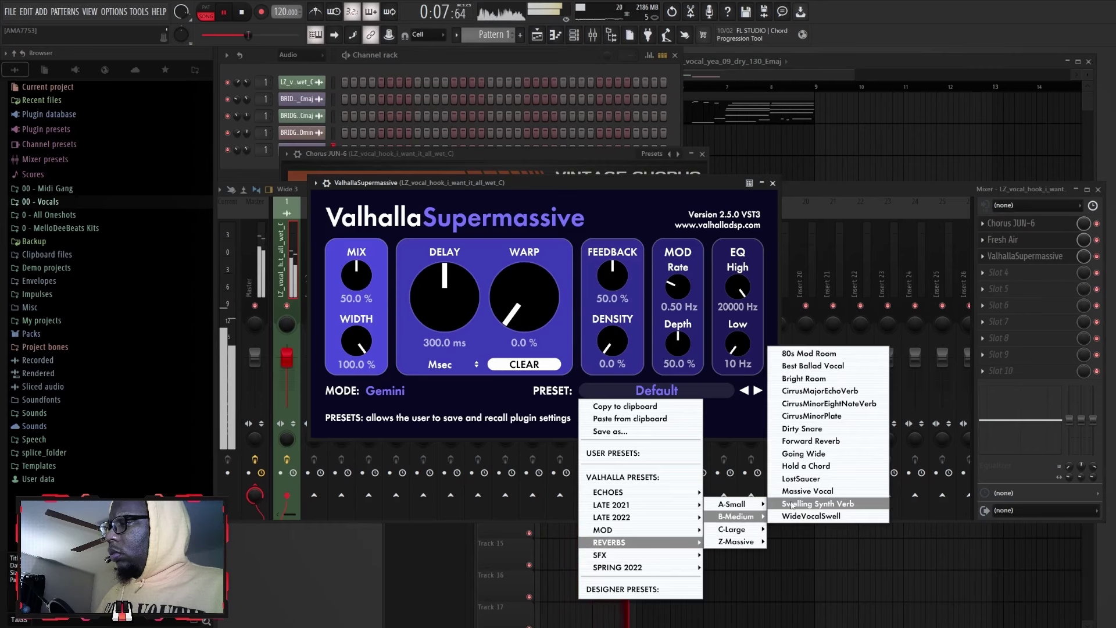
pyautogui.click(877, 501)
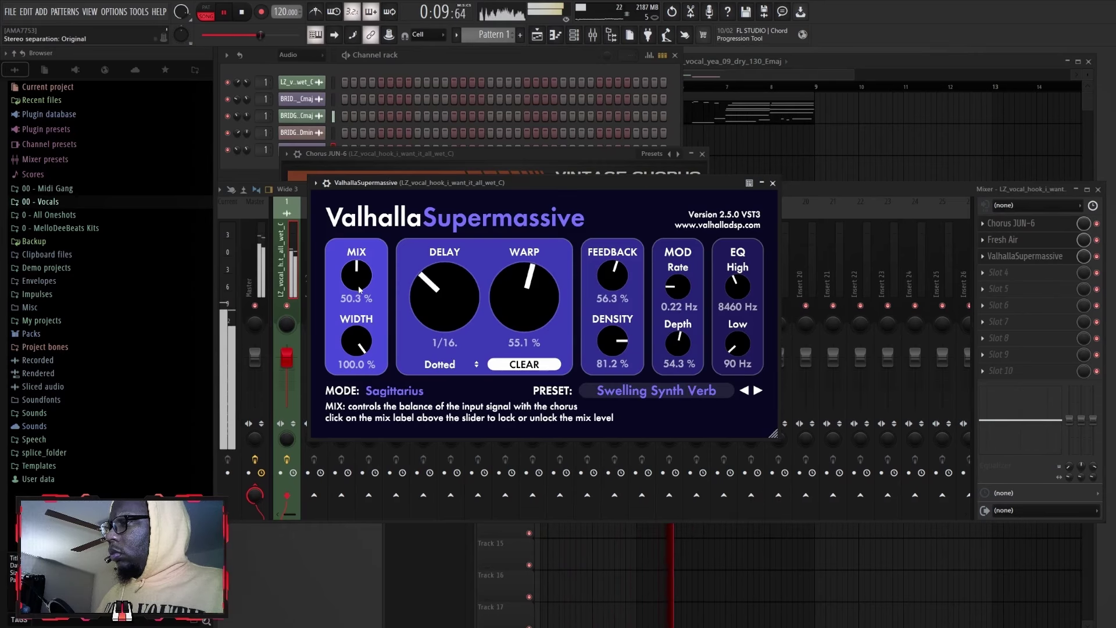
pyautogui.moveTo(354, 285); pyautogui.dragTo(350, 296)
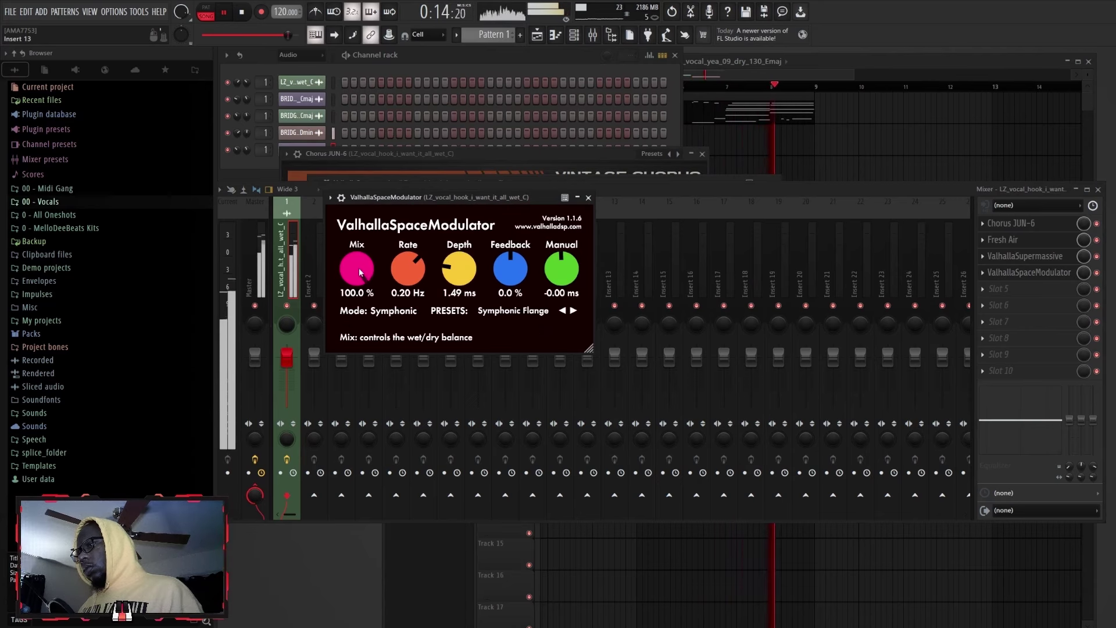
# - Lower the ValhallaSpaceModulator mix and high-pass the vocal at about 744 Hz with Band 1 of Fruity parametric EQ 2
pyautogui.moveTo(356, 269); pyautogui.dragTo(349, 319)
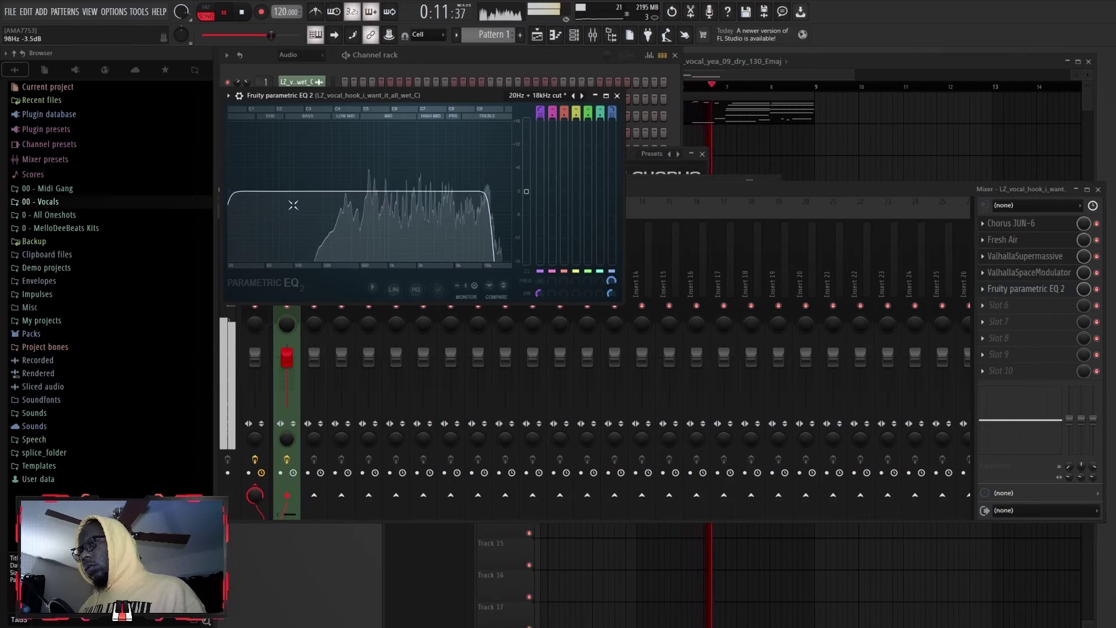
pyautogui.moveTo(291, 204); pyautogui.dragTo(377, 191)
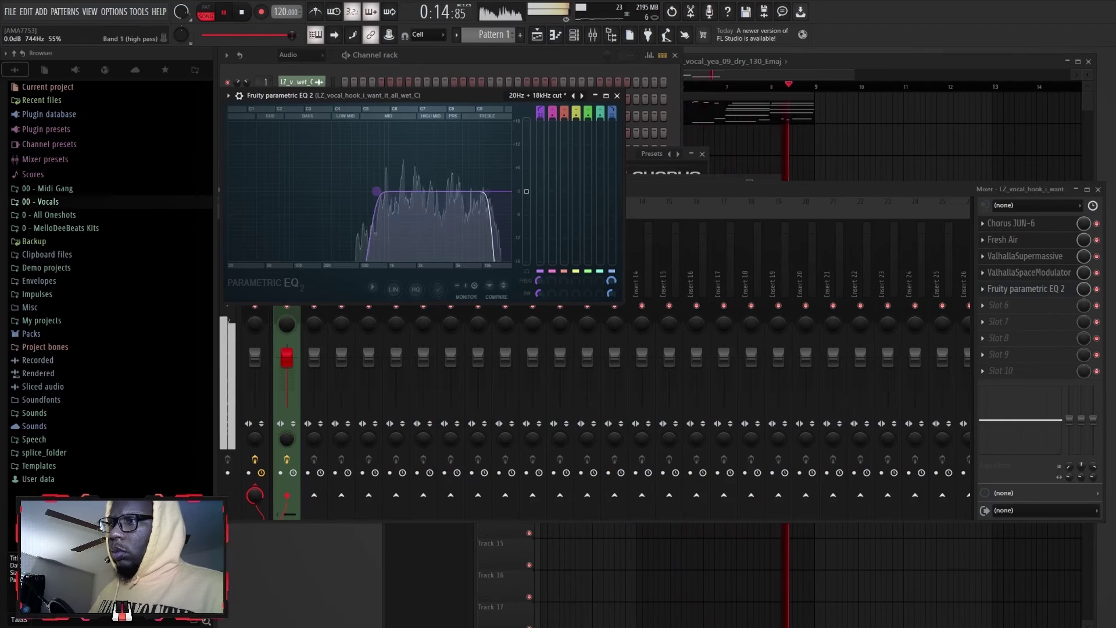
# - Render the armed vocal mixer track to a wave file, close the new clip's settings and return to the channel rack
pyautogui.click(646, 190)
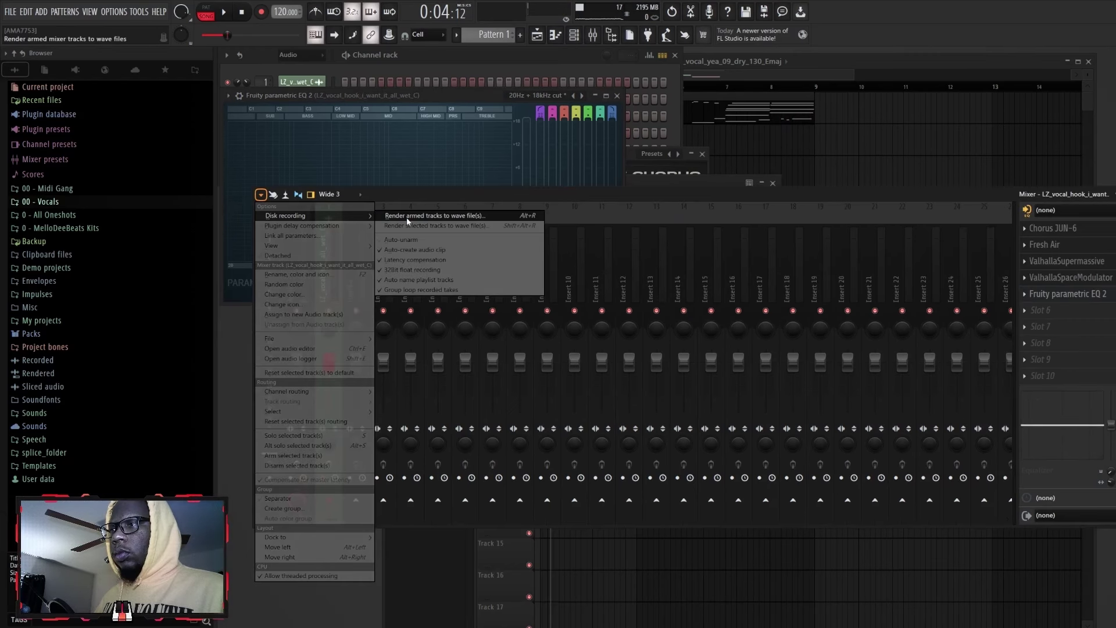
pyautogui.click(406, 217)
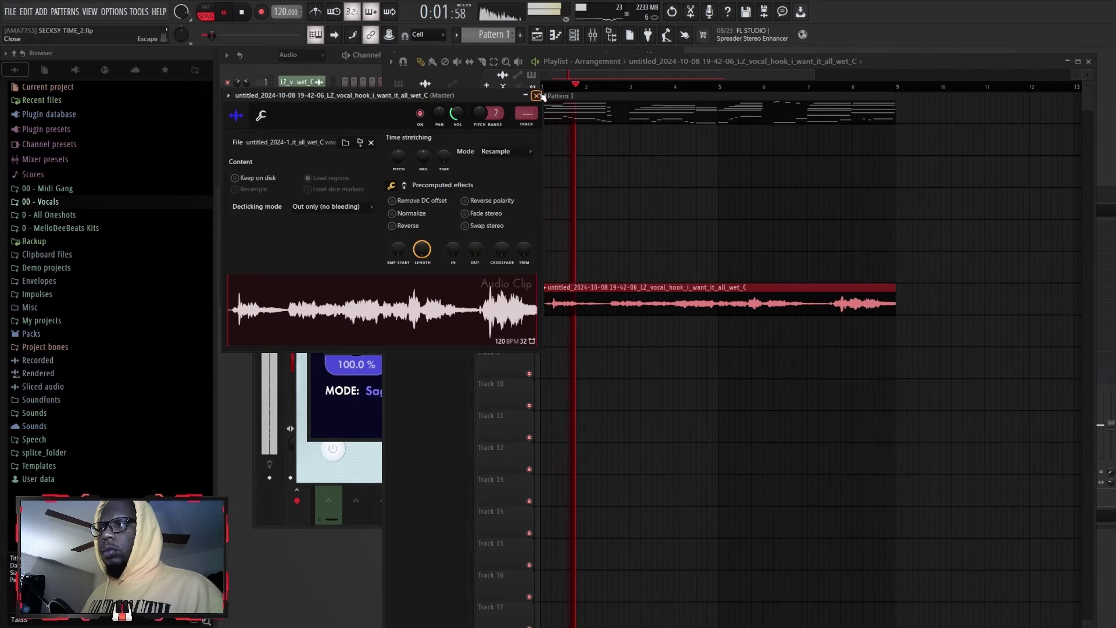
pyautogui.click(308, 65)
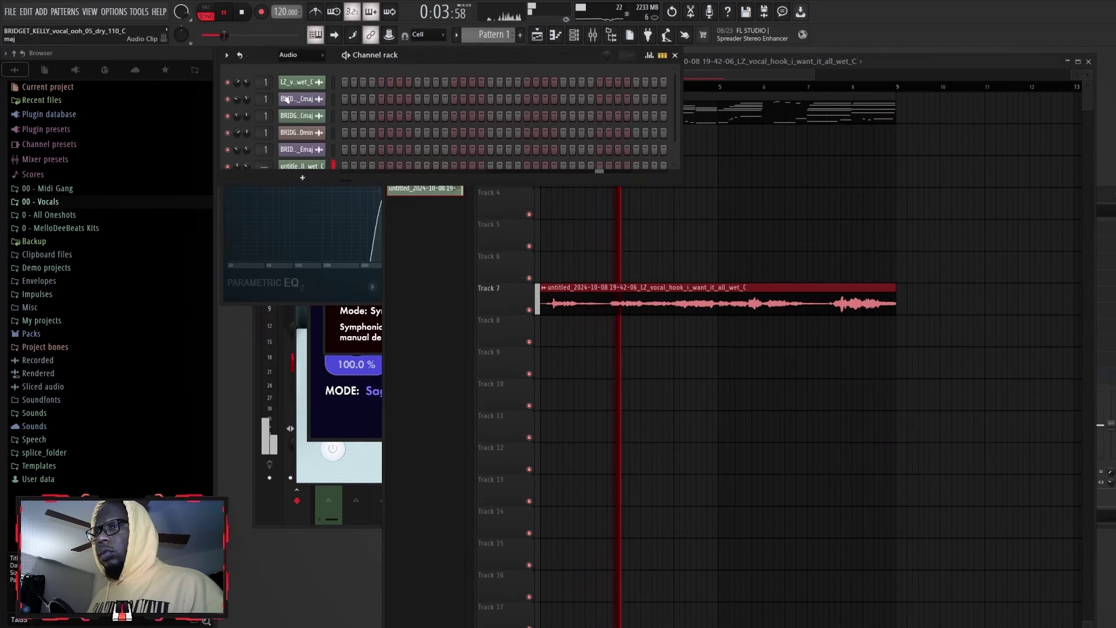
# - Delete the five original vocal channels from the Audio group, keeping only the rendered vocal hook
pyautogui.moveTo(334, 83); pyautogui.dragTo(331, 178)
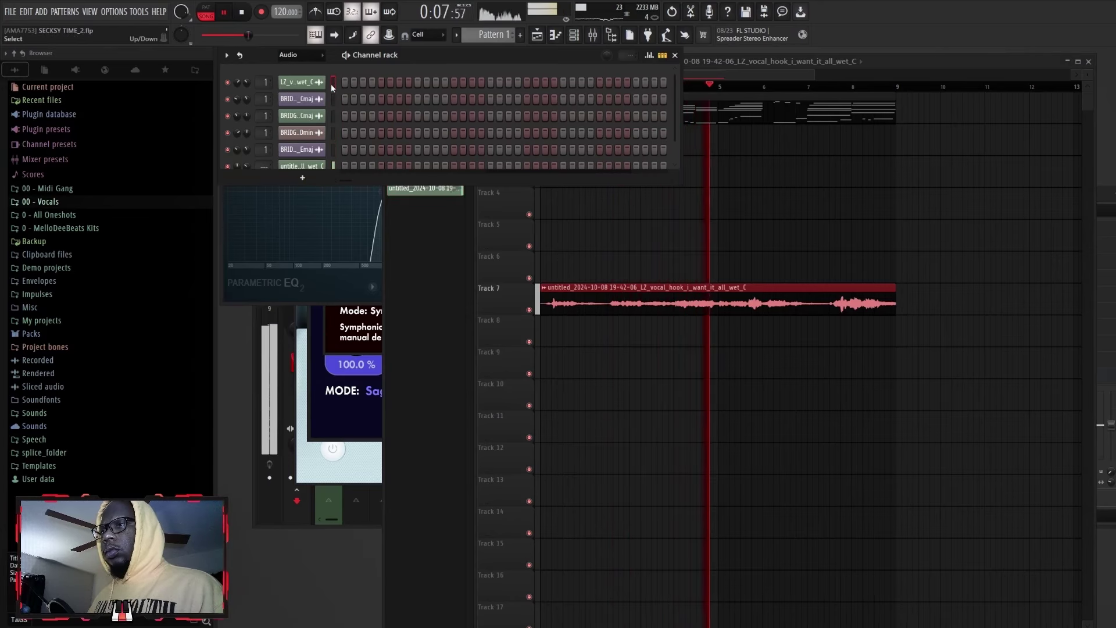
pyautogui.click(226, 54)
pyautogui.click(273, 96)
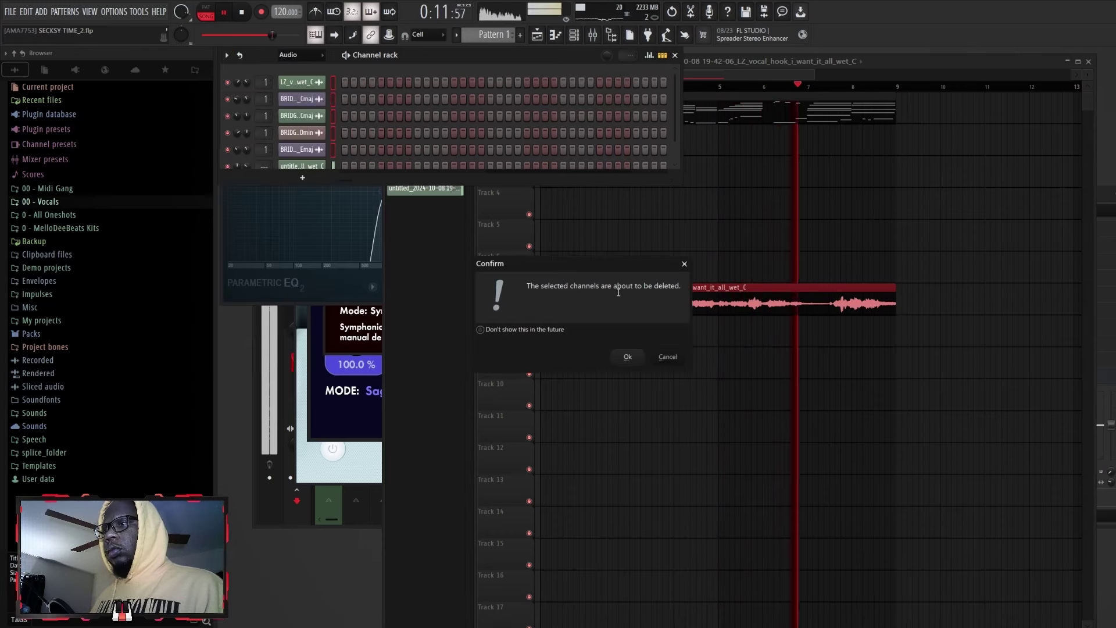
pyautogui.click(628, 356)
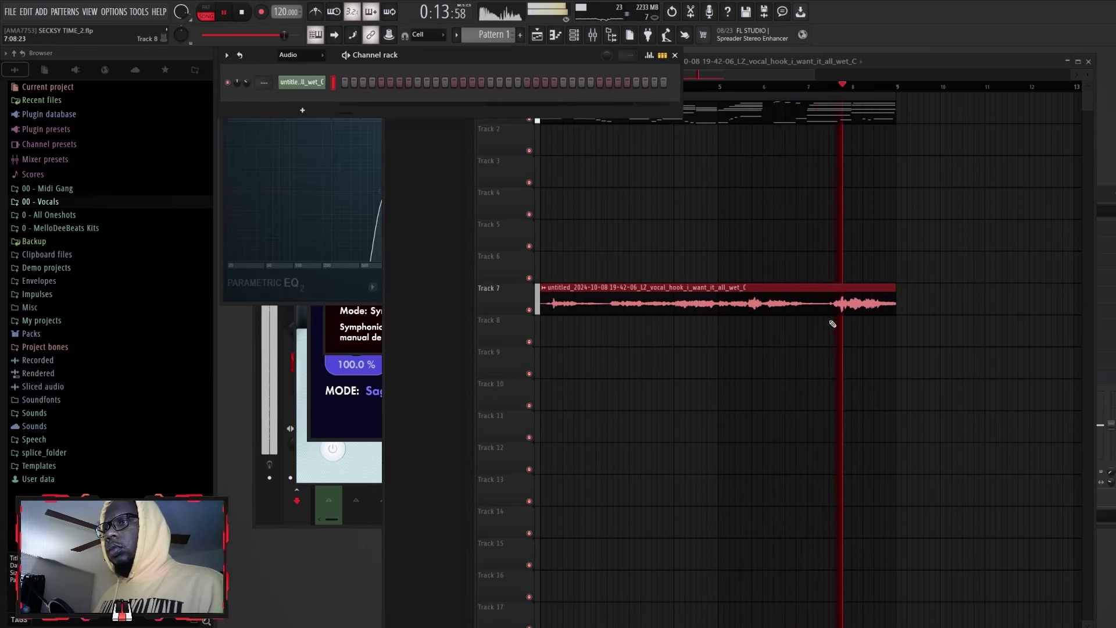
pyautogui.press('F9')
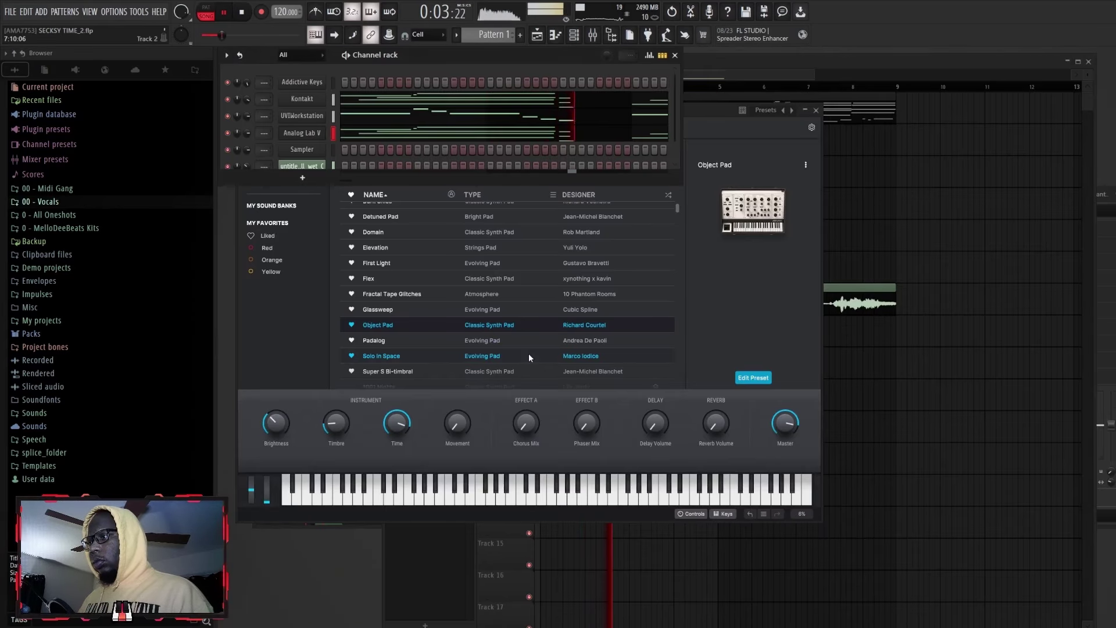
# - Load the Padalog evolving pad in Analog Lab V, close the plugin and slightly lower its channel volume
pyautogui.click(523, 341)
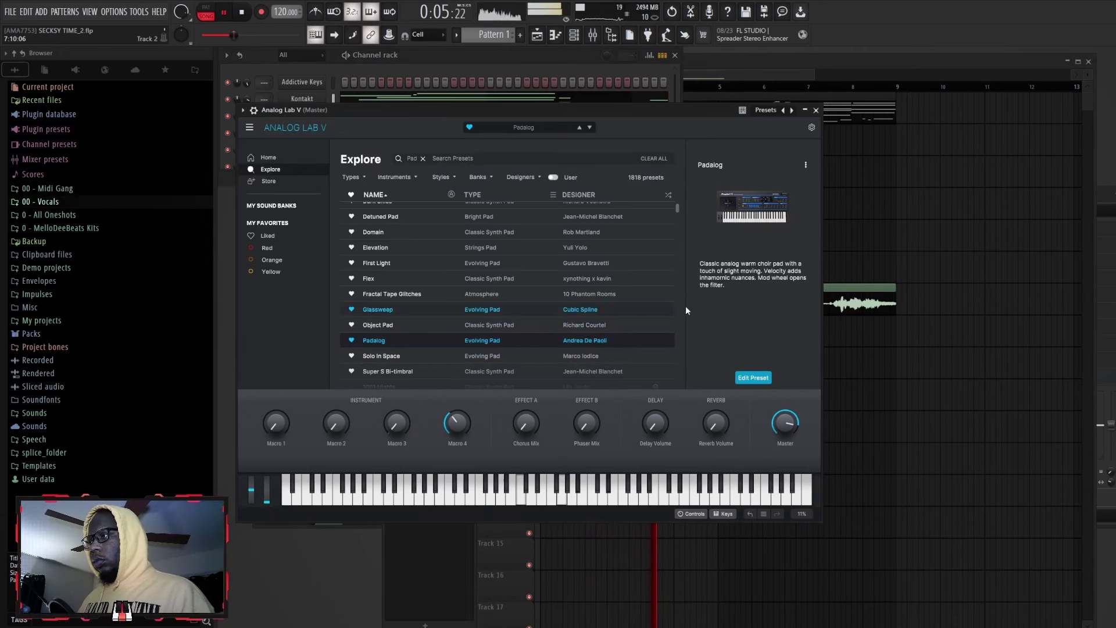
pyautogui.moveTo(758, 193)
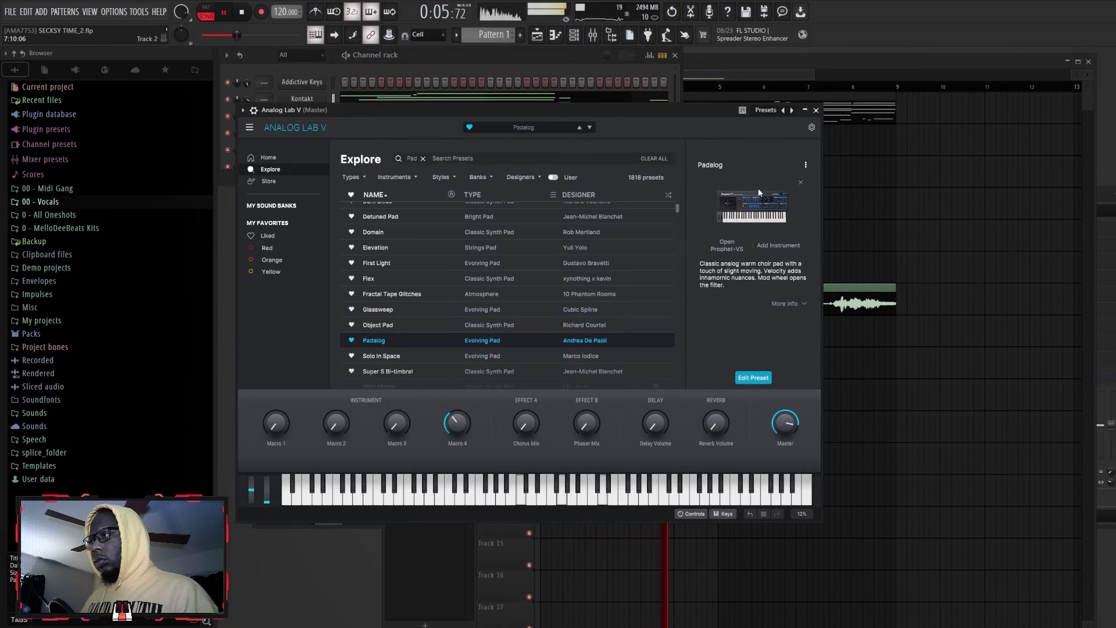
pyautogui.click(816, 110)
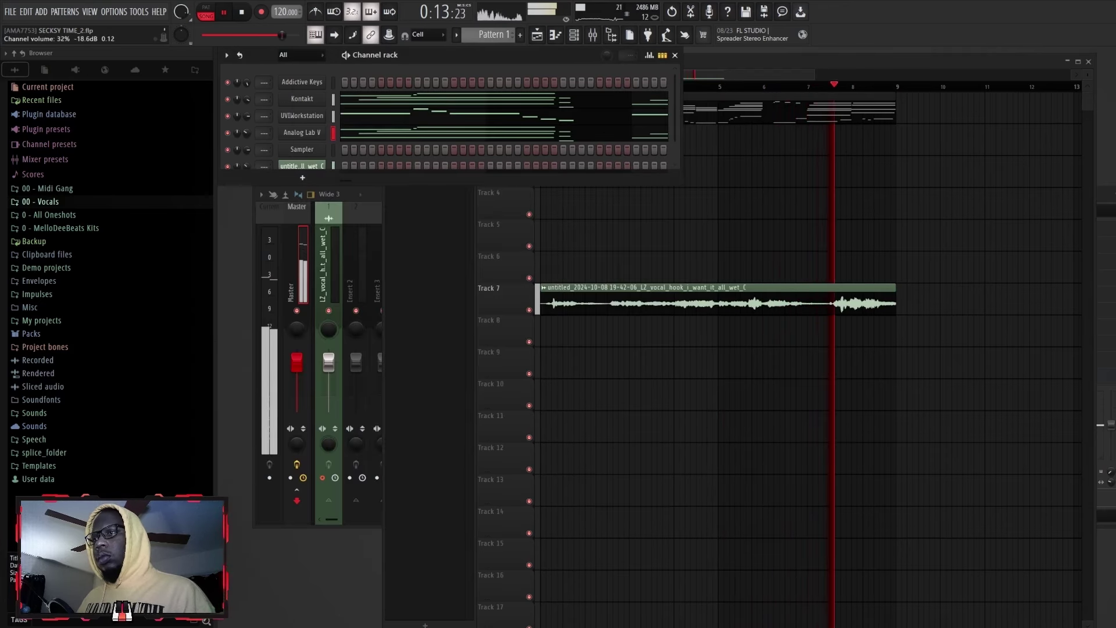
pyautogui.moveTo(246, 133); pyautogui.dragTo(246, 136)
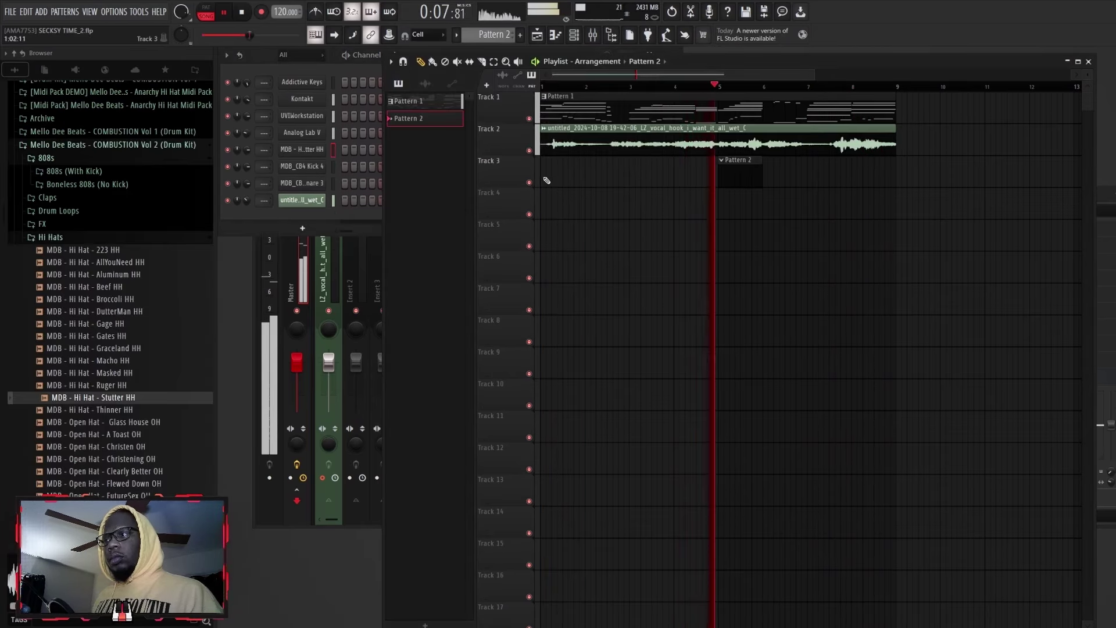
# - Open the Stutter HH piano roll in Pattern 2, select its notes from bar 5 to the end, and leave the piano roll
pyautogui.rightClick(305, 149)
pyautogui.click(365, 148)
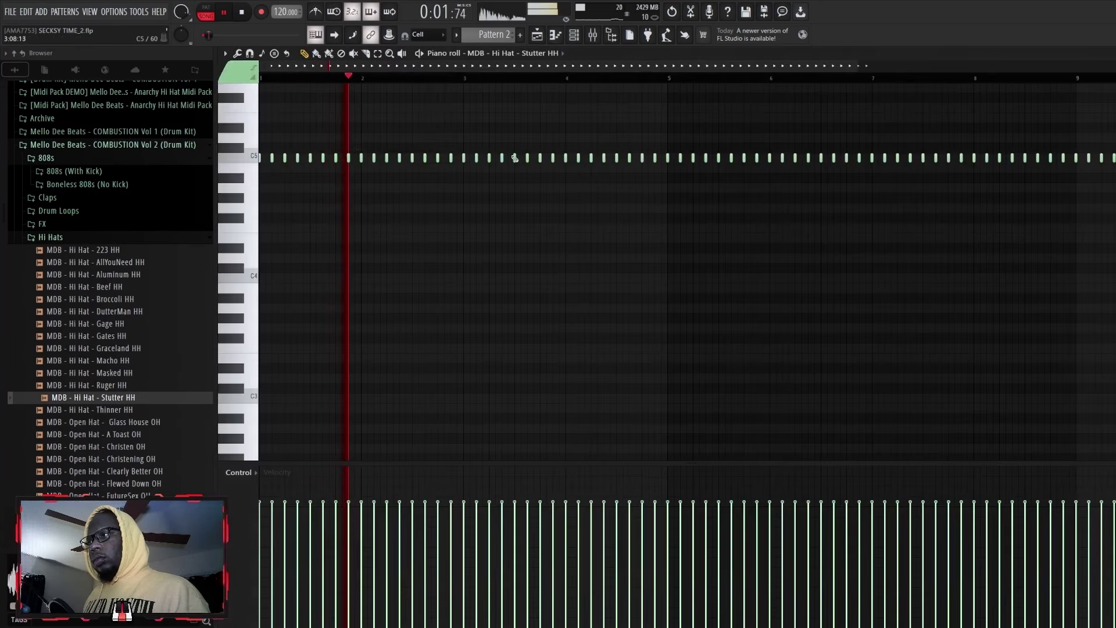
pyautogui.click(378, 54)
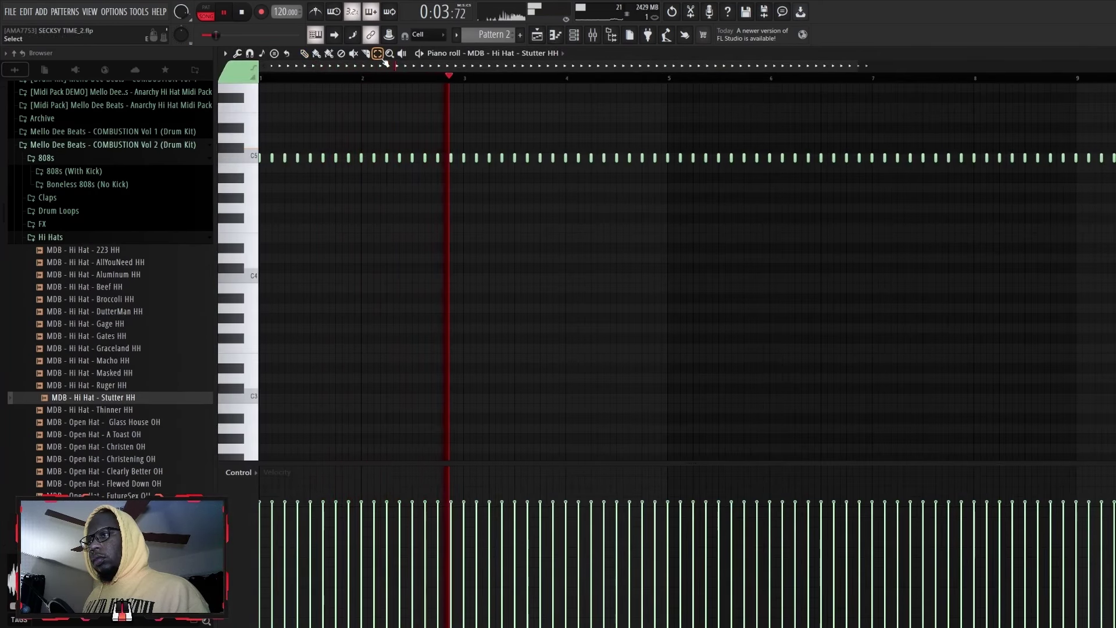
pyautogui.moveTo(814, 70); pyautogui.dragTo(1064, 81)
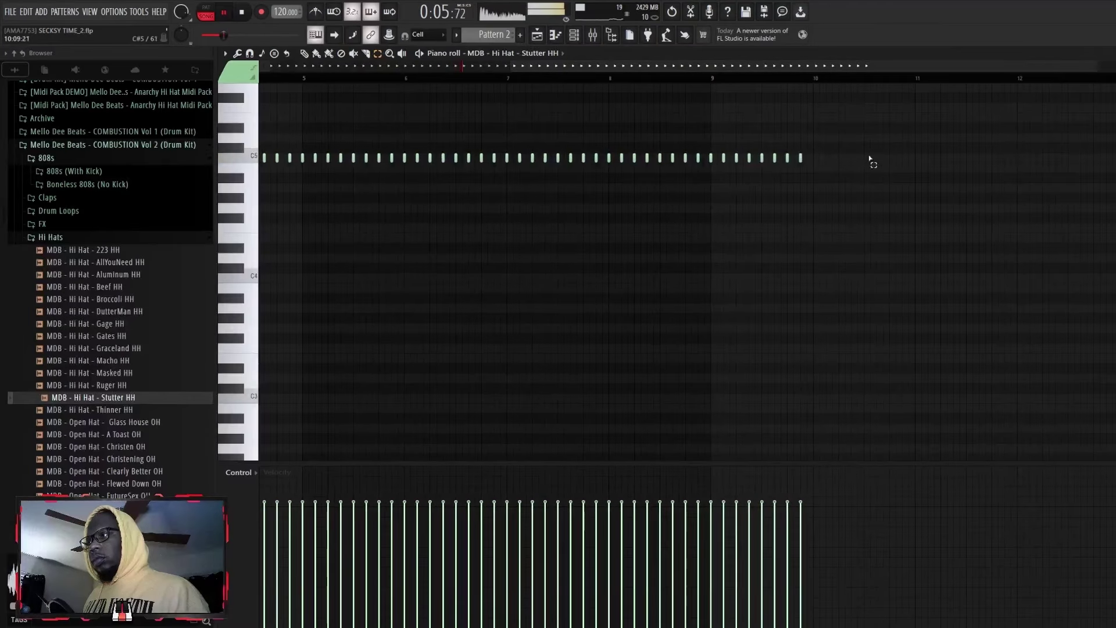
pyautogui.moveTo(813, 157); pyautogui.dragTo(302, 104)
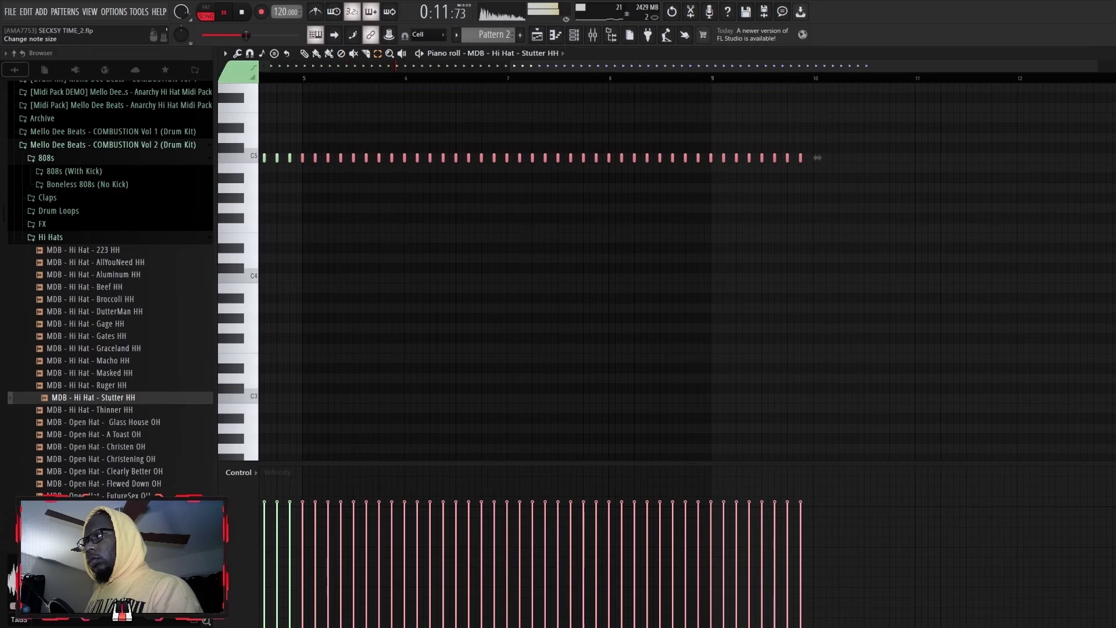
pyautogui.press('Escape')
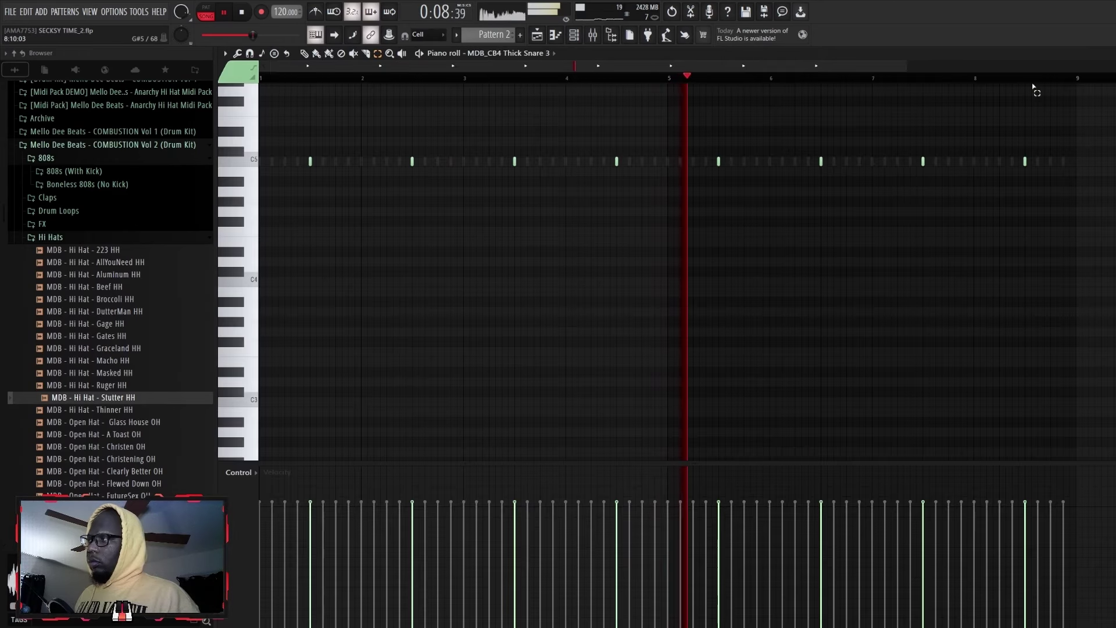
pyautogui.press('Escape')
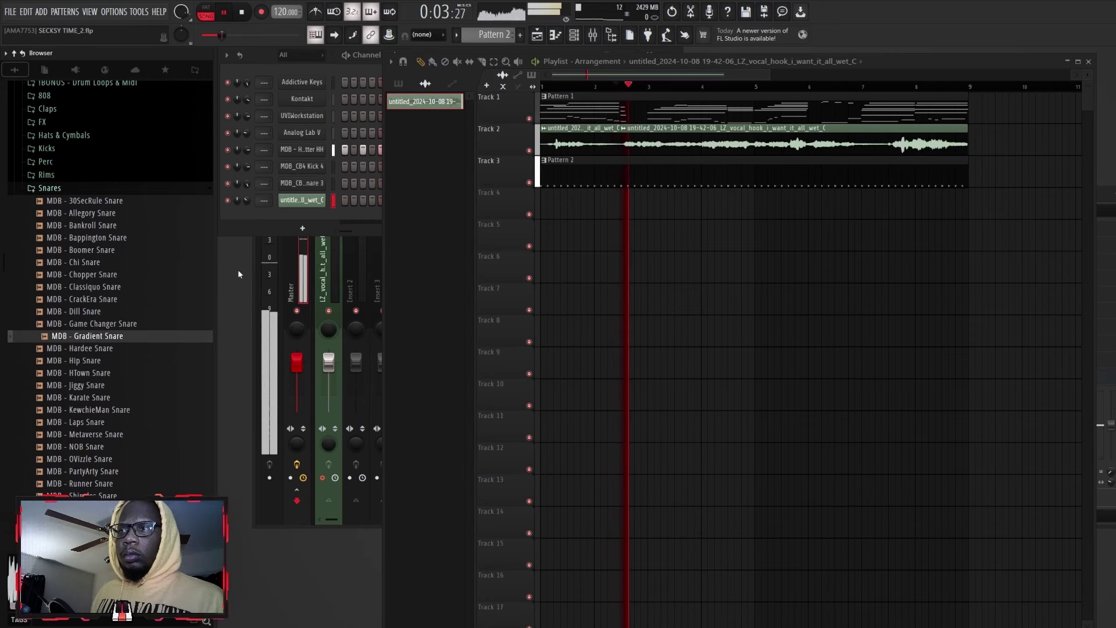
# - Add MDB - Gradient Snare as a new channel below Thick Snare 3 and paste the snare steps into it
pyautogui.click(266, 73)
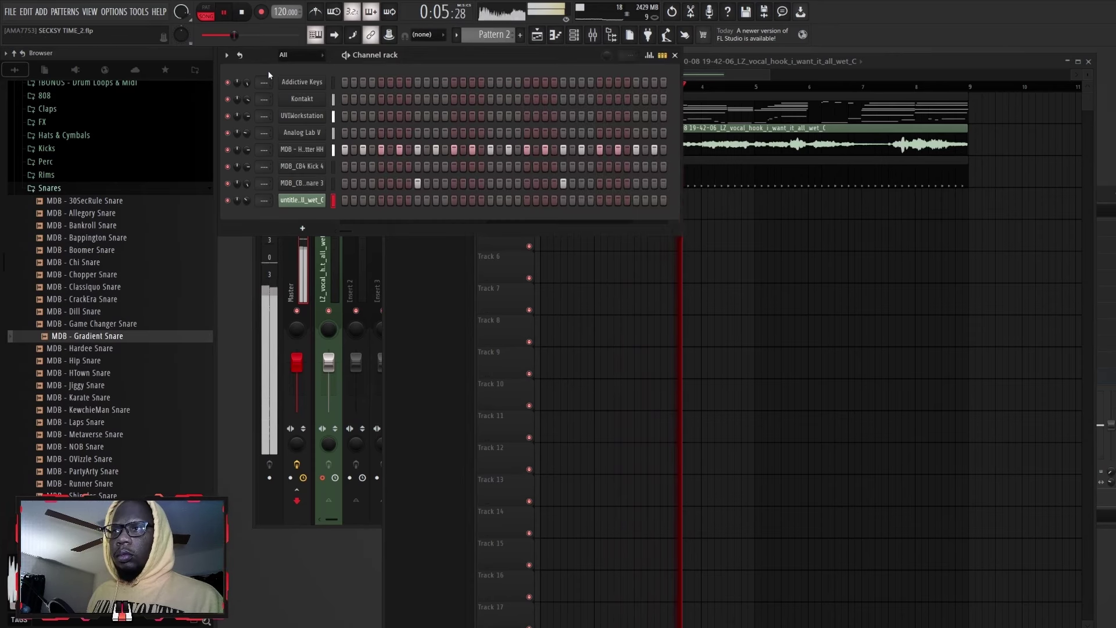
pyautogui.press('space')
pyautogui.press('space')
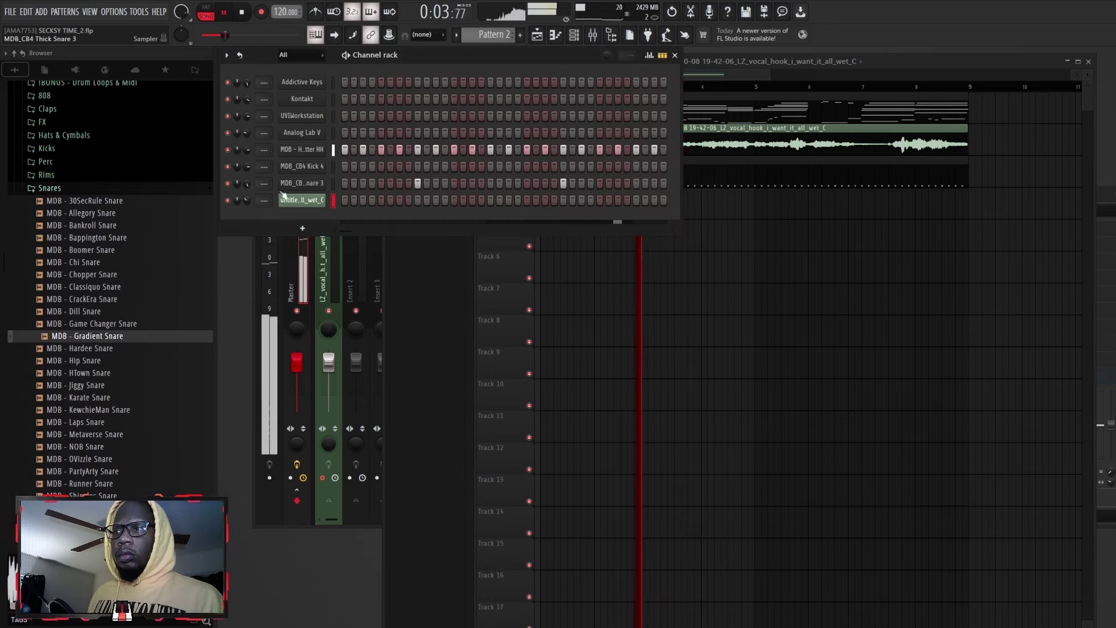
pyautogui.moveTo(117, 337); pyautogui.dragTo(332, 260)
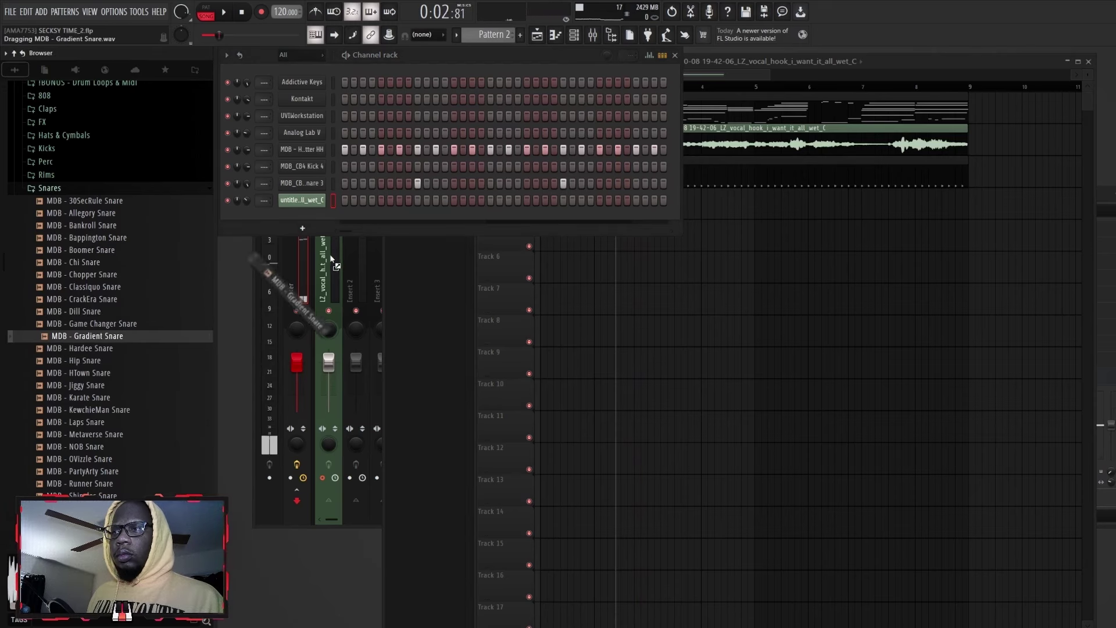
pyautogui.moveTo(322, 193); pyautogui.dragTo(323, 195)
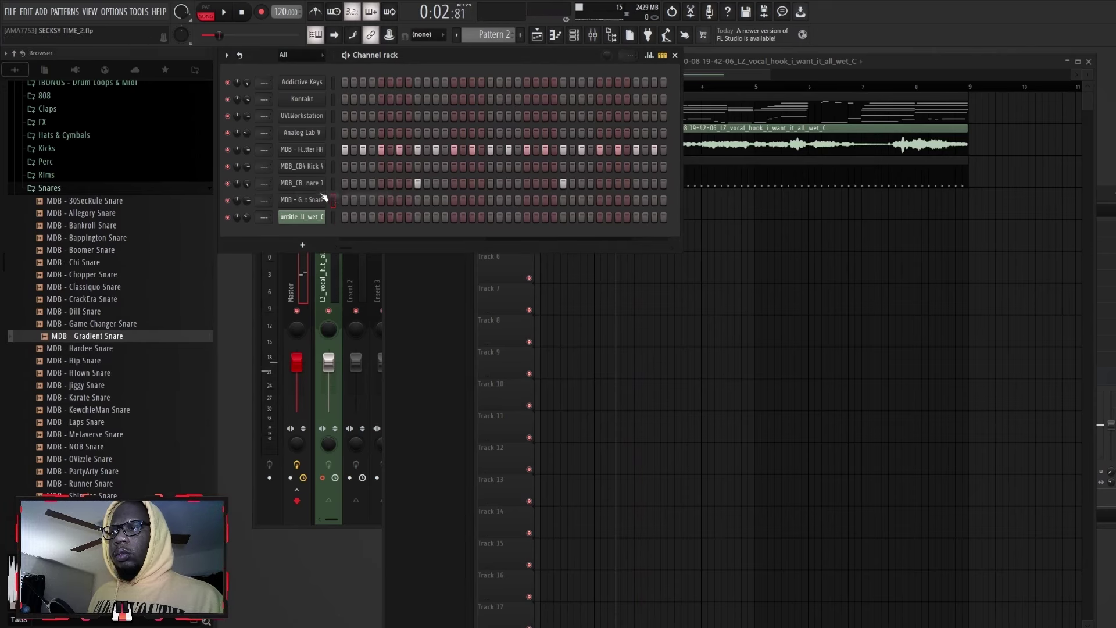
pyautogui.hotkey('ctrl', 'v')
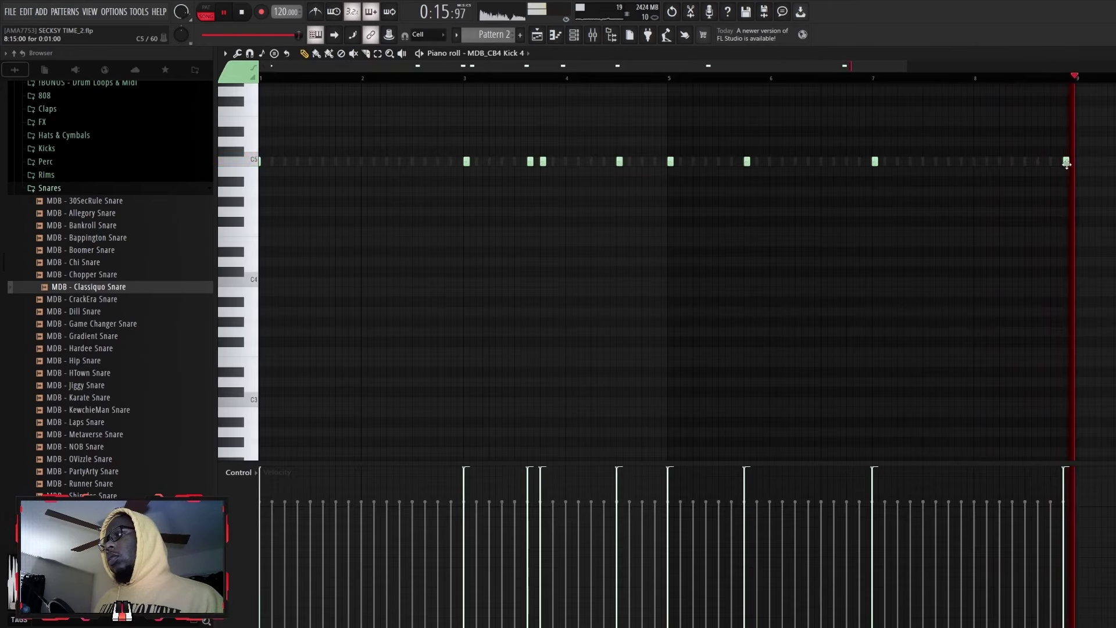
# - Shift the last Kick 4 note at the end of bar 8 two steps earlier
pyautogui.moveTo(1067, 163); pyautogui.dragTo(1054, 163)
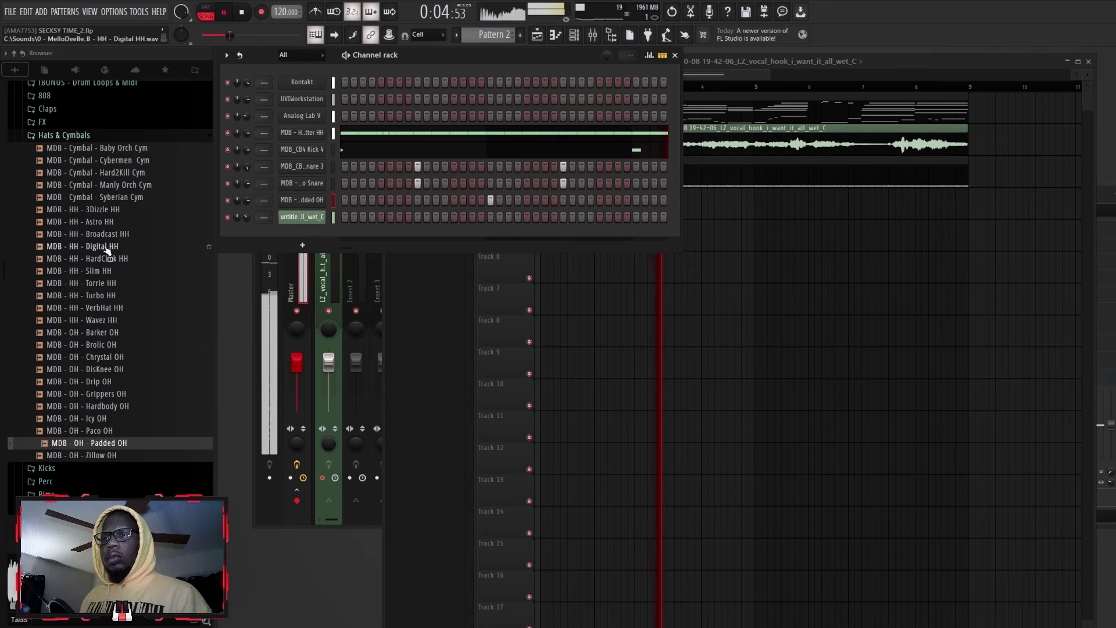
# - Audition open hats from the COMBUSTION Vol 3 and Vol 2 kits and add MDB - Open Hat - A Toast OH as a channel
pyautogui.click(105, 345)
pyautogui.scroll(4, 71, 139)
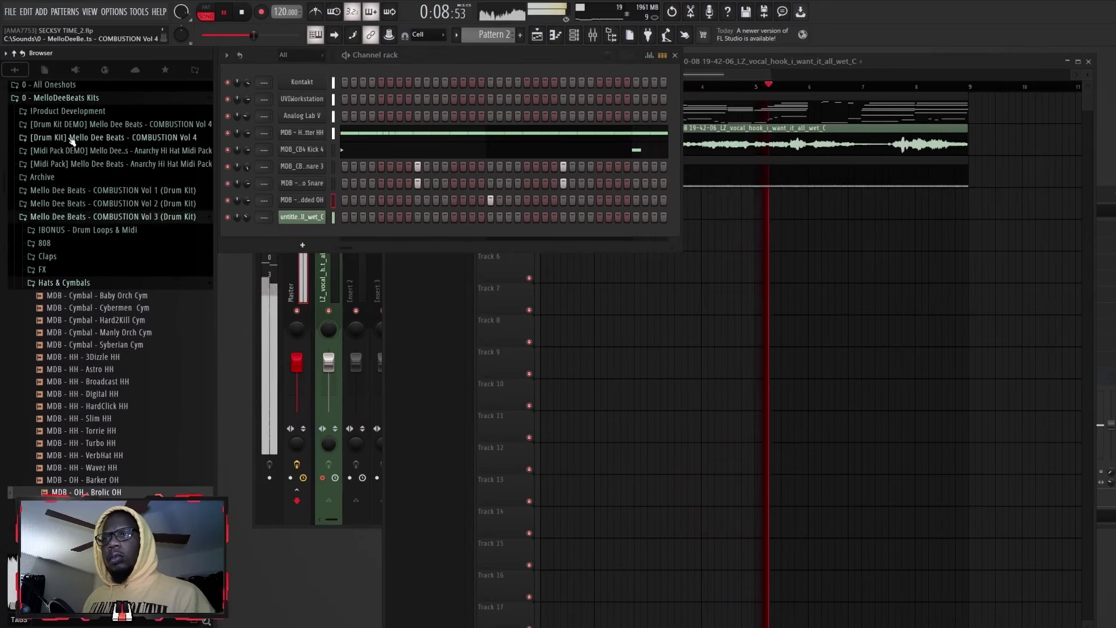
pyautogui.click(92, 216)
pyautogui.click(94, 205)
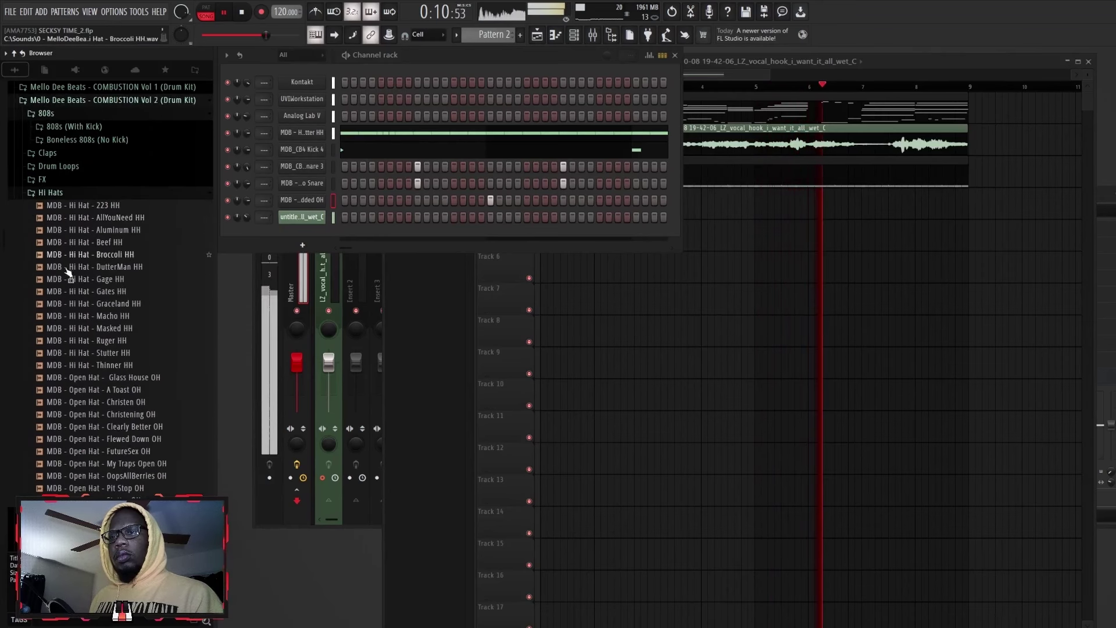
pyautogui.click(94, 390)
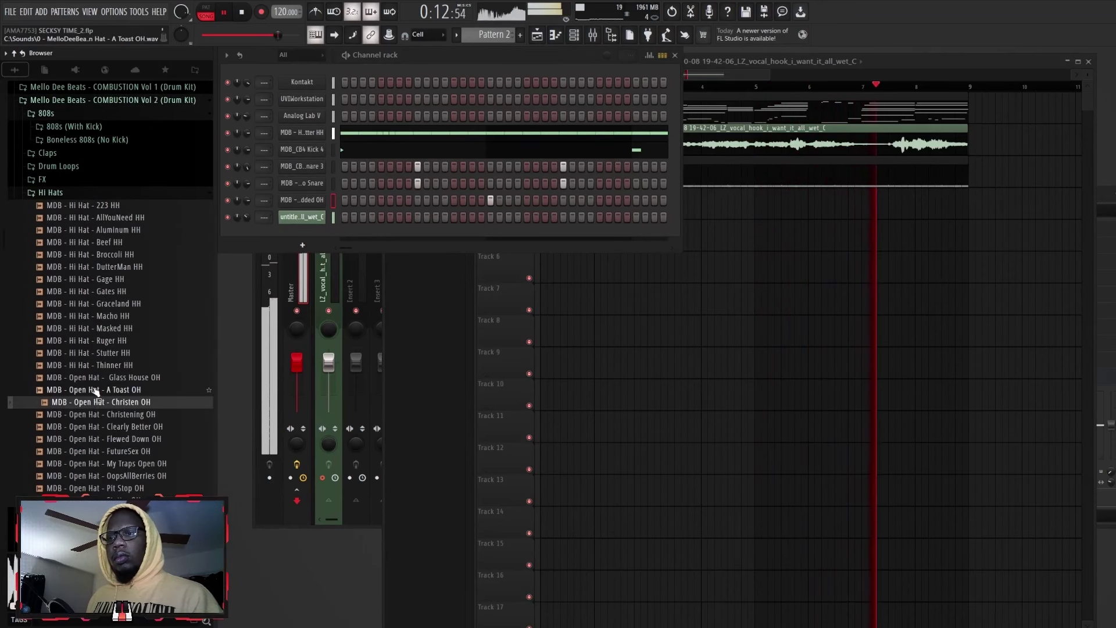
pyautogui.click(95, 389)
pyautogui.click(106, 379)
pyautogui.click(106, 391)
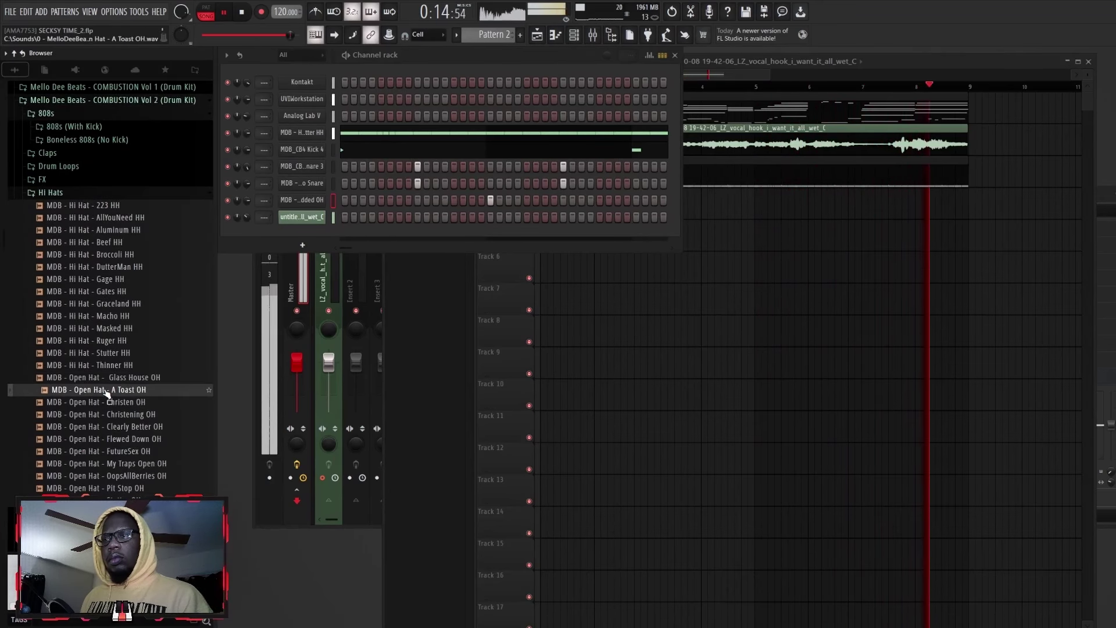
pyautogui.moveTo(106, 391); pyautogui.dragTo(282, 213)
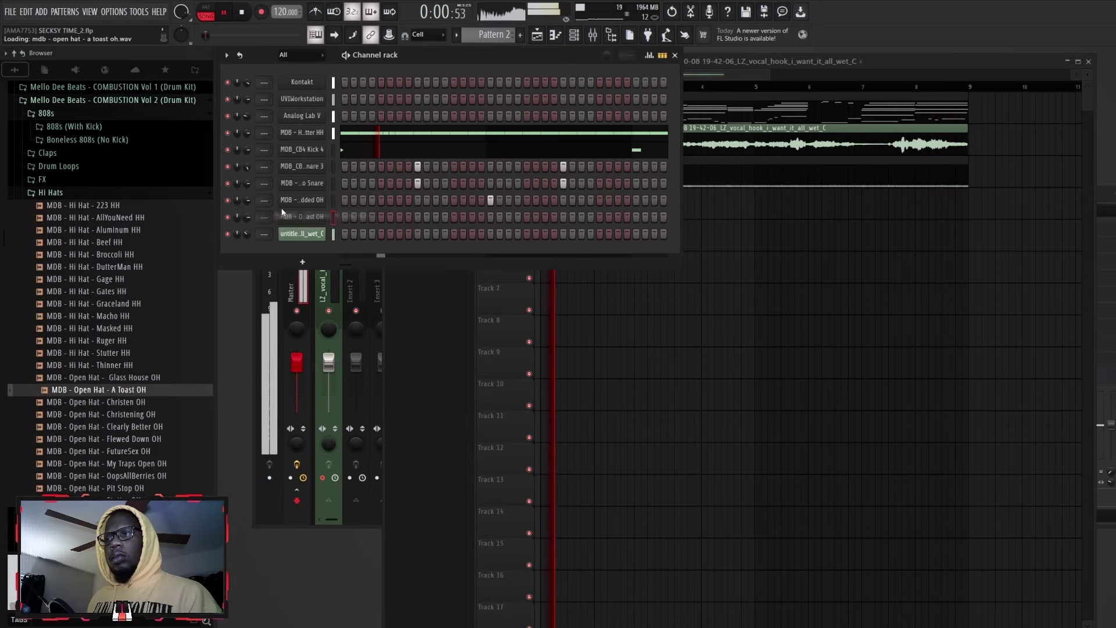
# - Add an A Toast open hat hit on the first step of Pattern 2
pyautogui.click(343, 217)
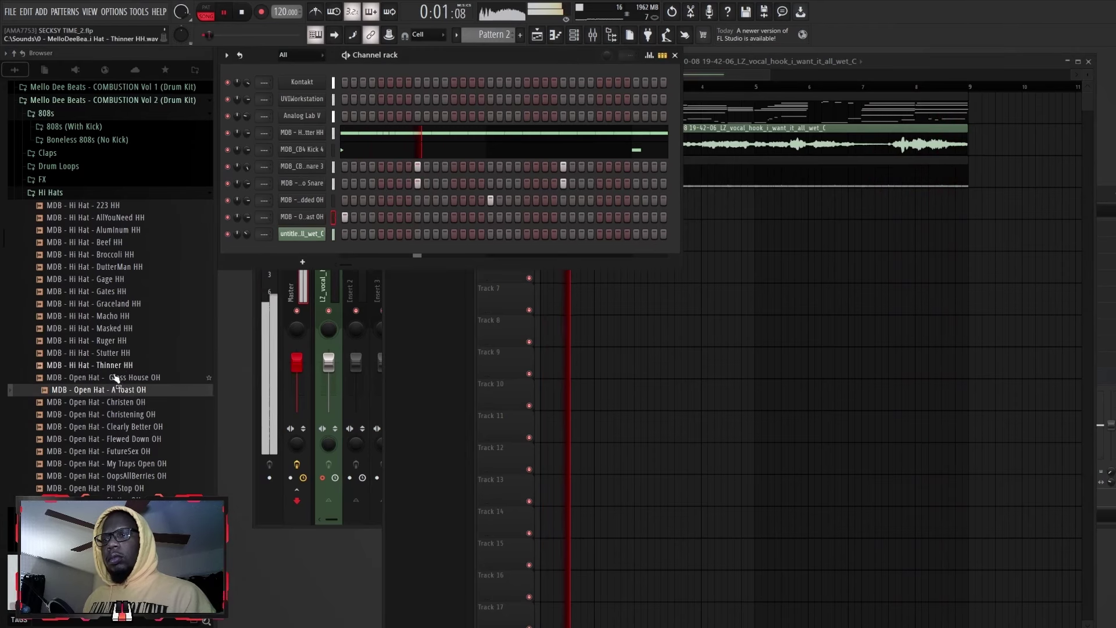
pyautogui.click(134, 414)
pyautogui.moveTo(136, 414); pyautogui.dragTo(321, 233)
pyautogui.hotkey('ctrl', 'z')
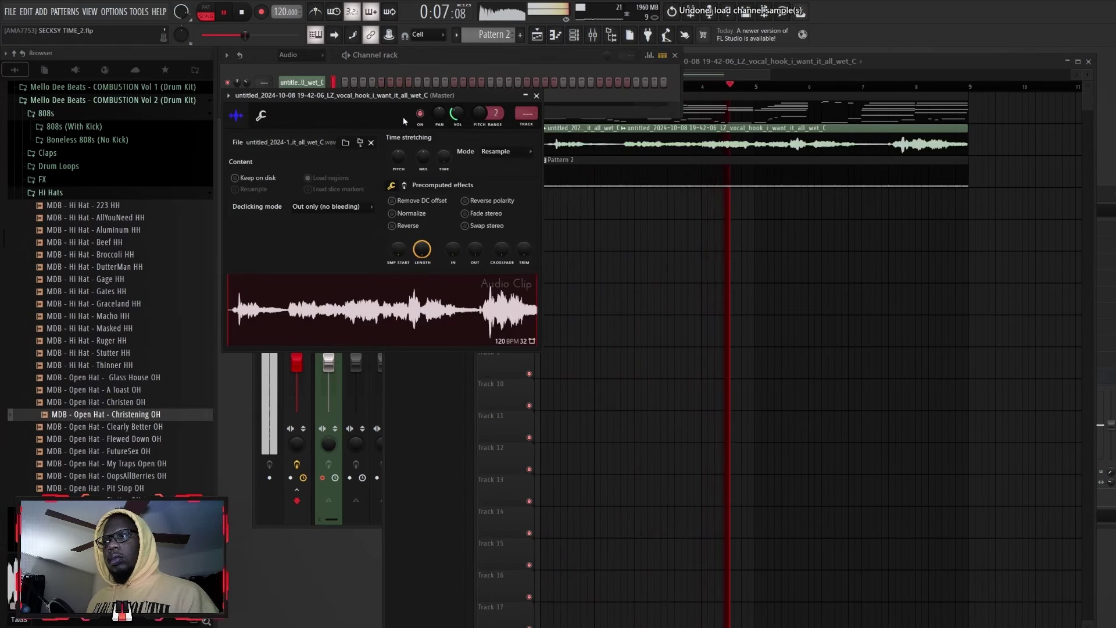
pyautogui.click(294, 56)
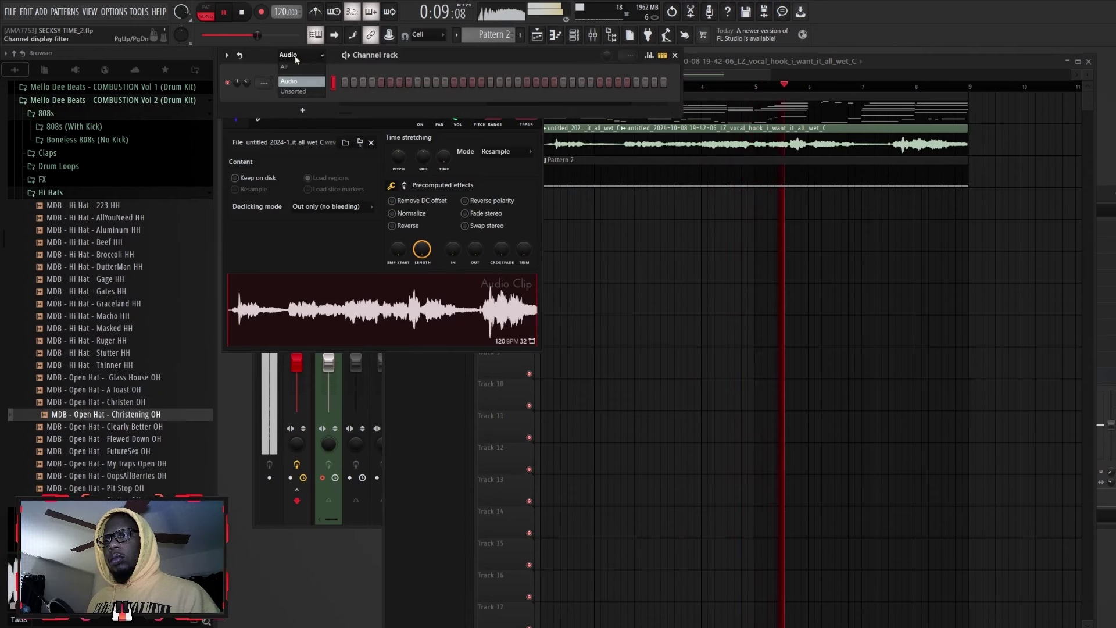
pyautogui.click(284, 67)
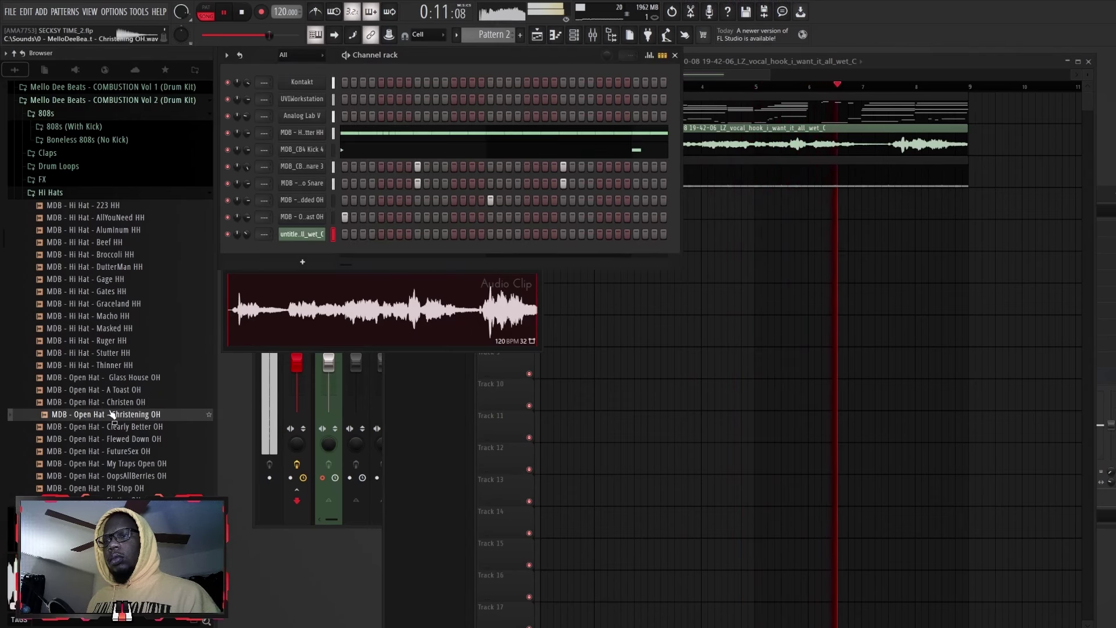
# - Add MDB - Open Hat - Christening OH as a new channel below the vocal and place a C5 note at bar 3 in its piano roll
pyautogui.moveTo(112, 414); pyautogui.dragTo(308, 249)
pyautogui.press('space')
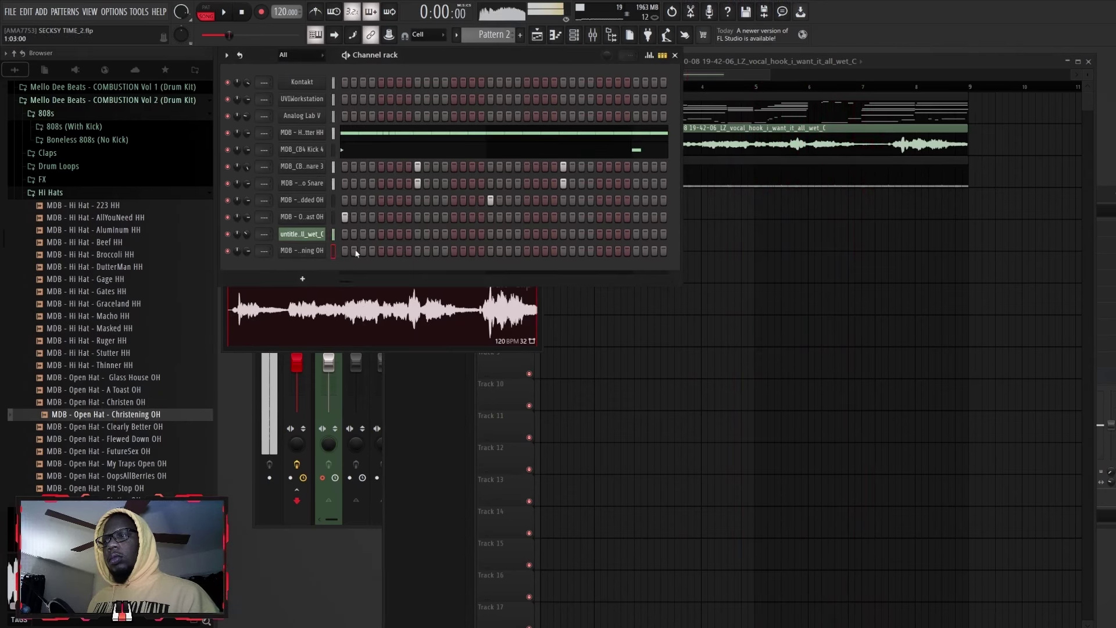
pyautogui.rightClick(290, 255)
pyautogui.click(349, 257)
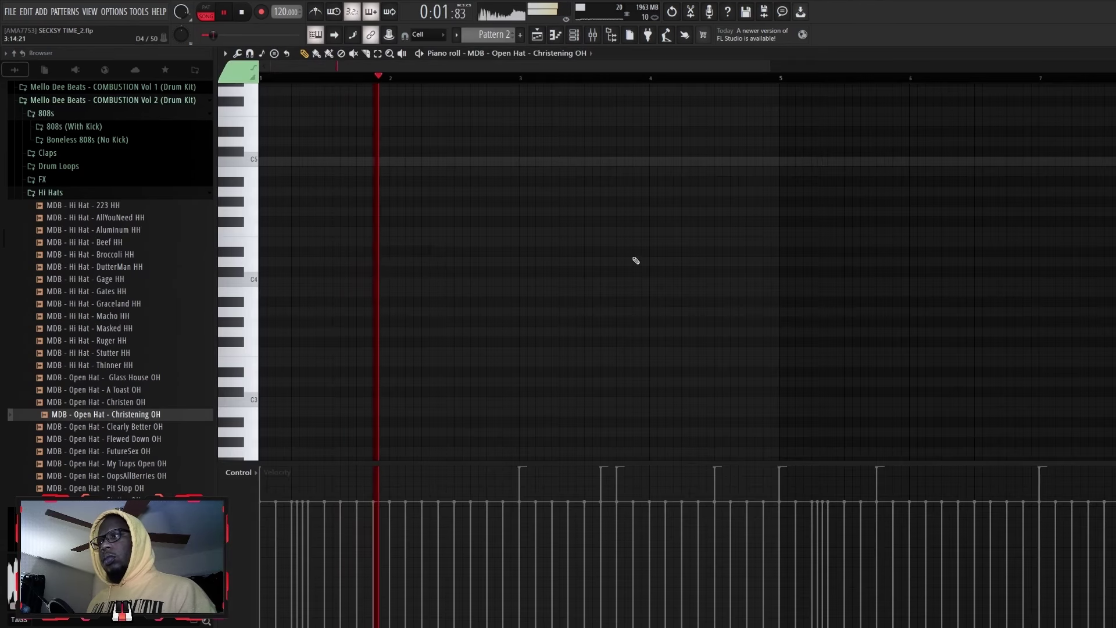
pyautogui.click(523, 164)
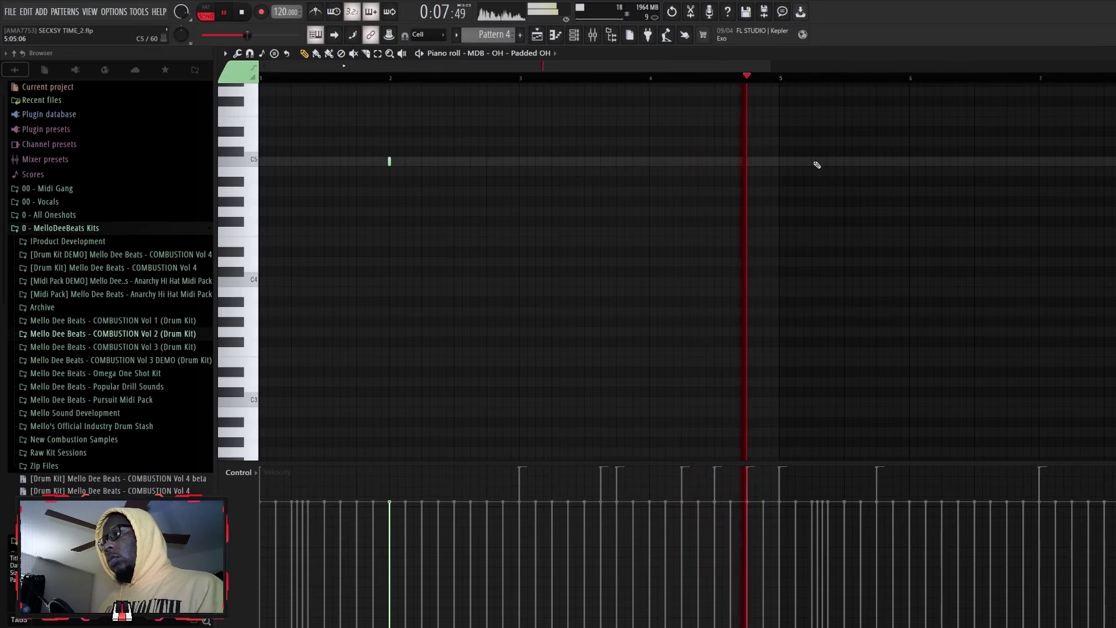
# - Place a C5 note for the Padded OH open hat on the second beat of bar 5 in Pattern 4
pyautogui.click(816, 163)
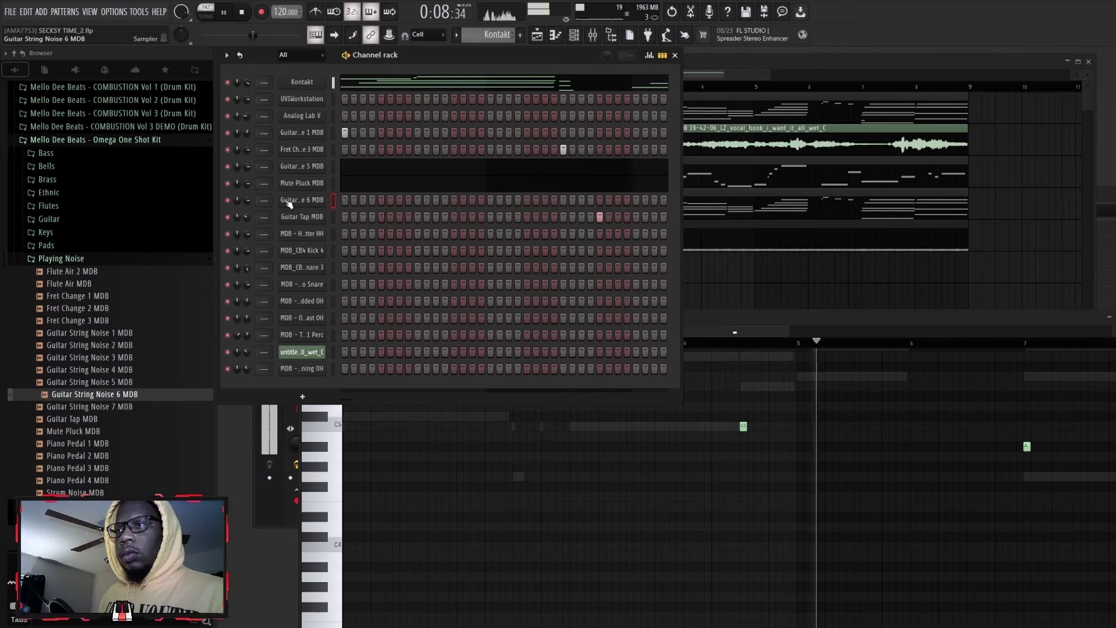
# - Open the Guitar String Noise 6 piano roll in the Kontakt pattern and place an A#5 note in the second half of bar 3
pyautogui.rightClick(297, 198)
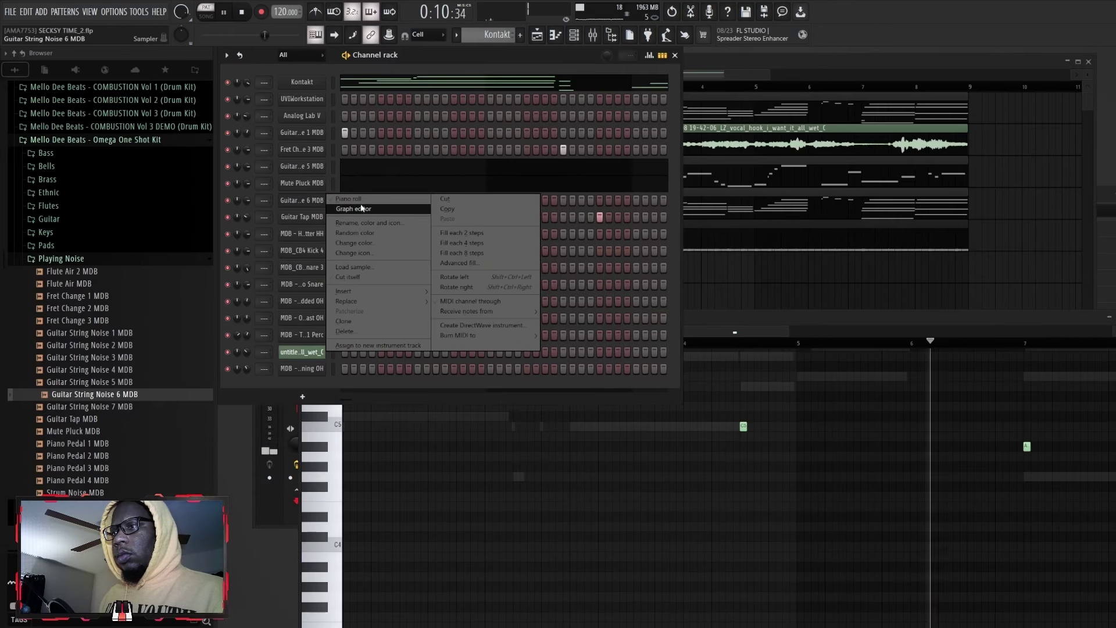
pyautogui.click(362, 200)
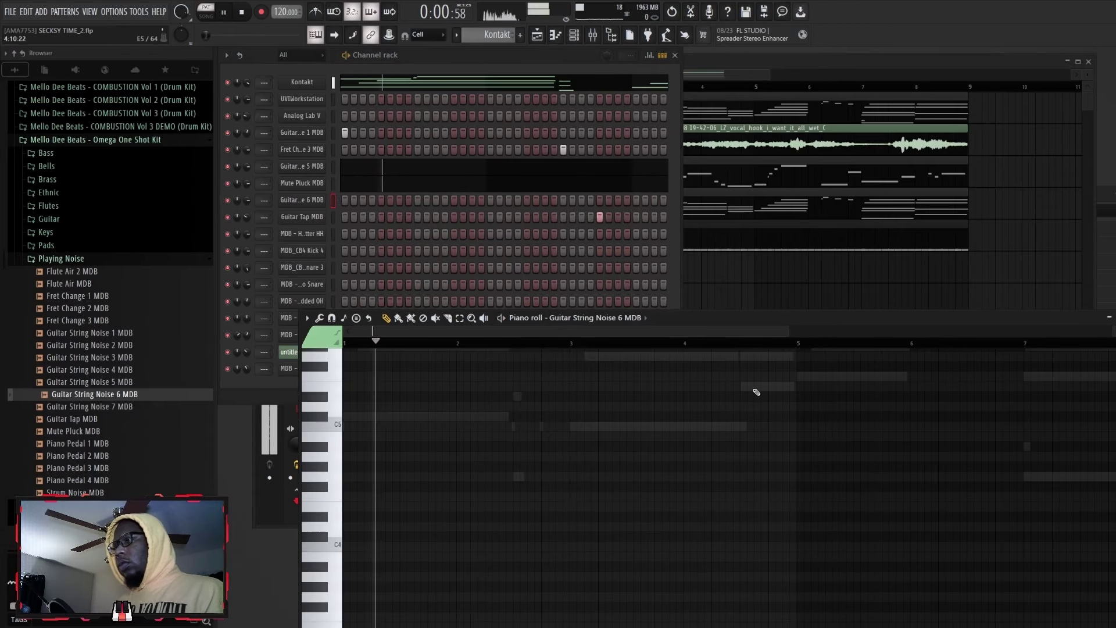
pyautogui.scroll(4, 753, 401)
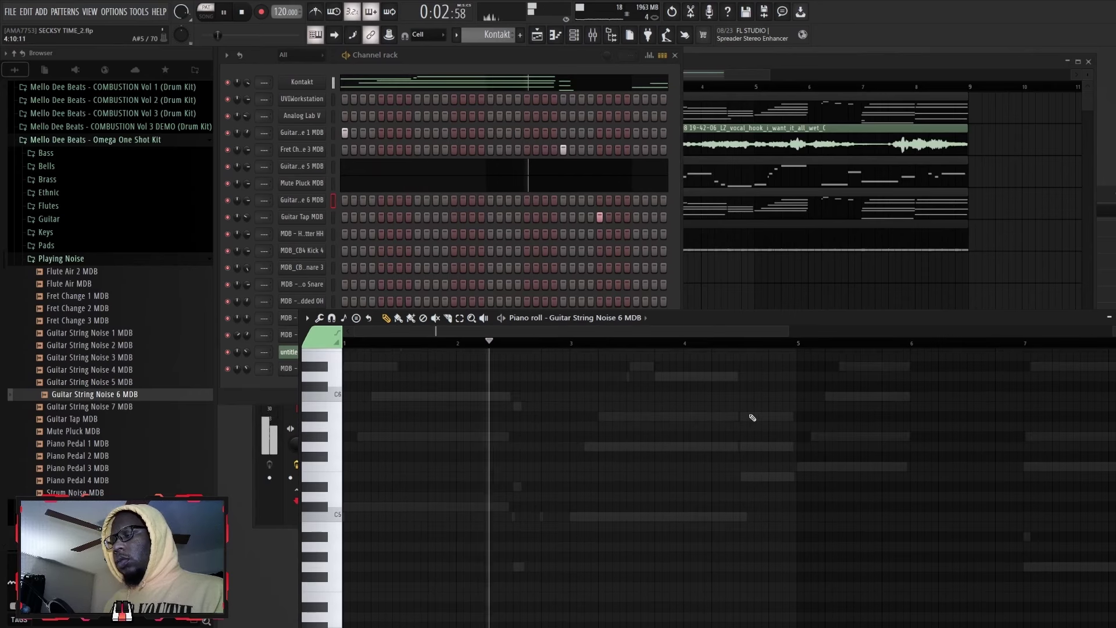
pyautogui.click(642, 417)
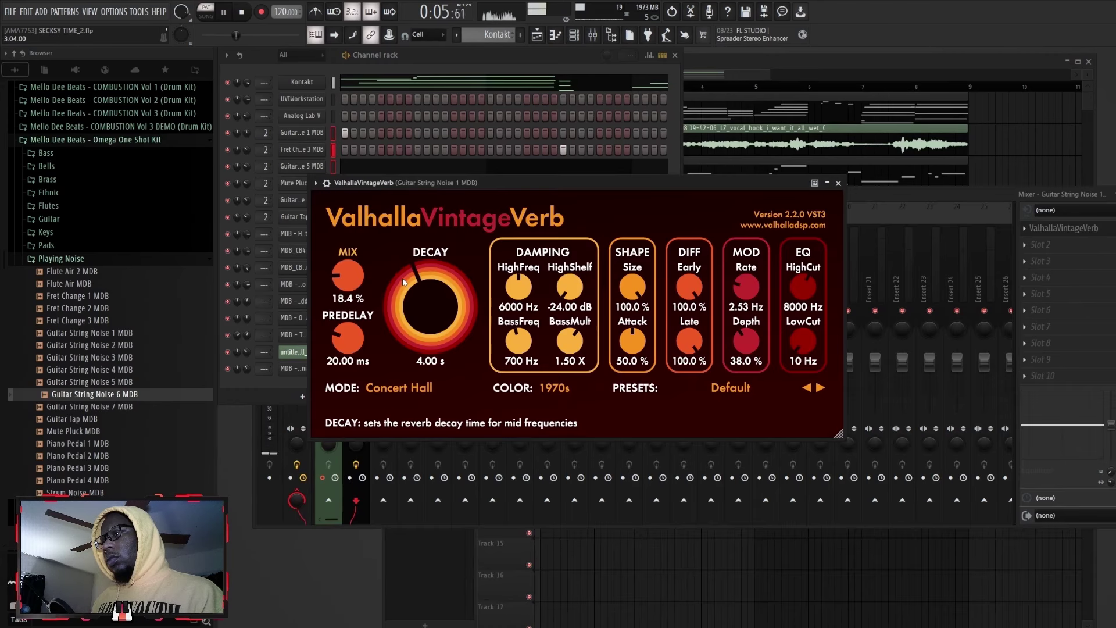
# - Set the ValhallaVintageVerb on the guitar noise mixer track to a 0.20 s decay and a 650 Hz low cut
pyautogui.moveTo(389, 304); pyautogui.dragTo(378, 329)
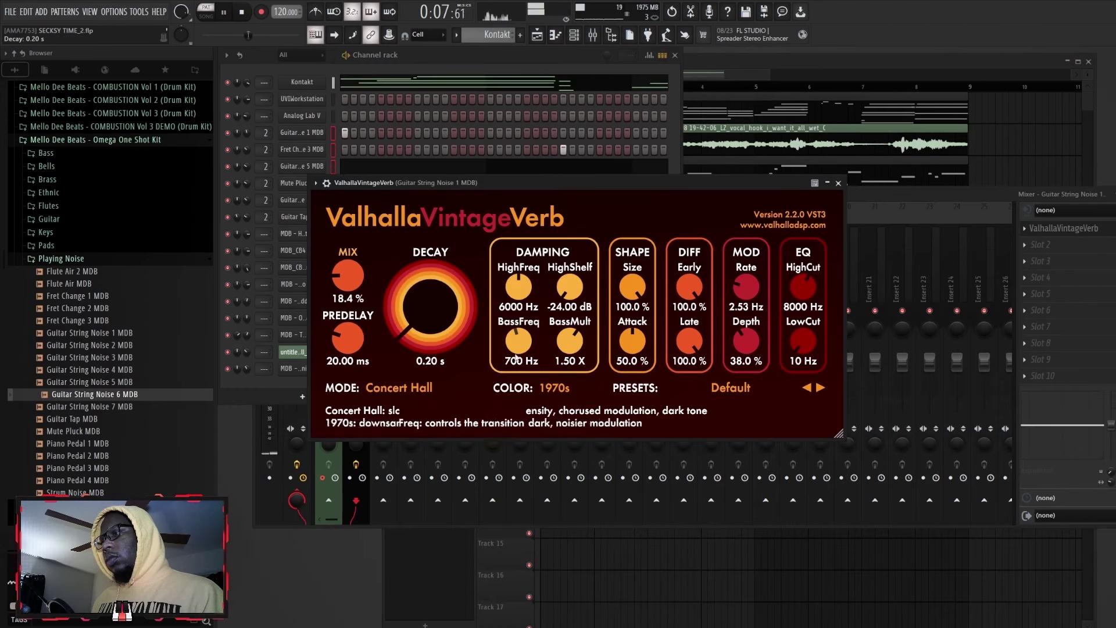
pyautogui.moveTo(805, 336); pyautogui.dragTo(757, 280)
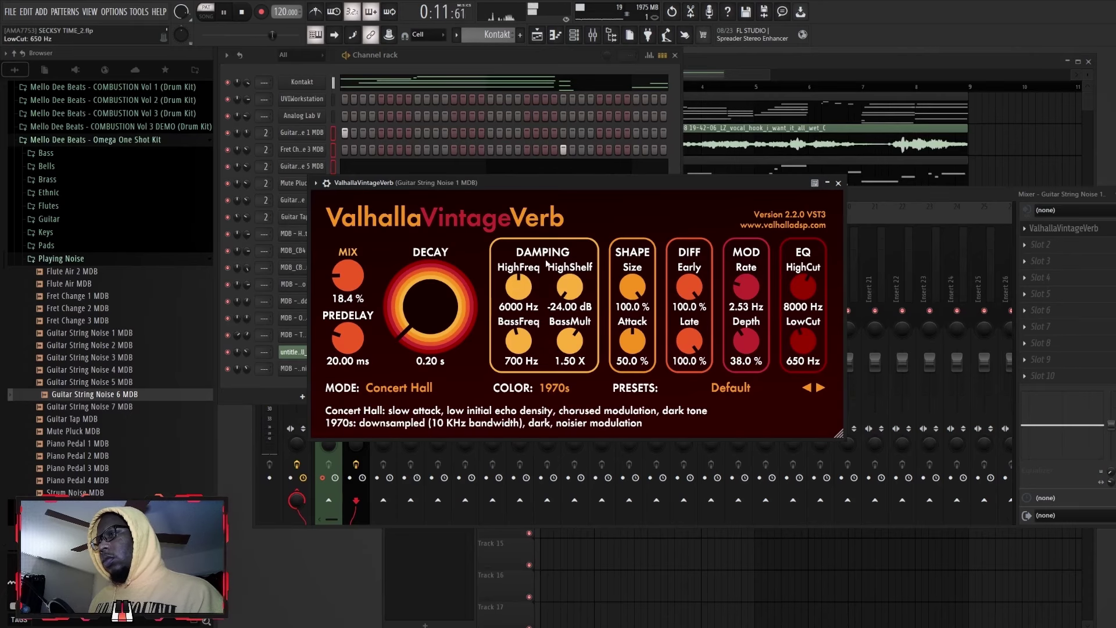
pyautogui.click(905, 193)
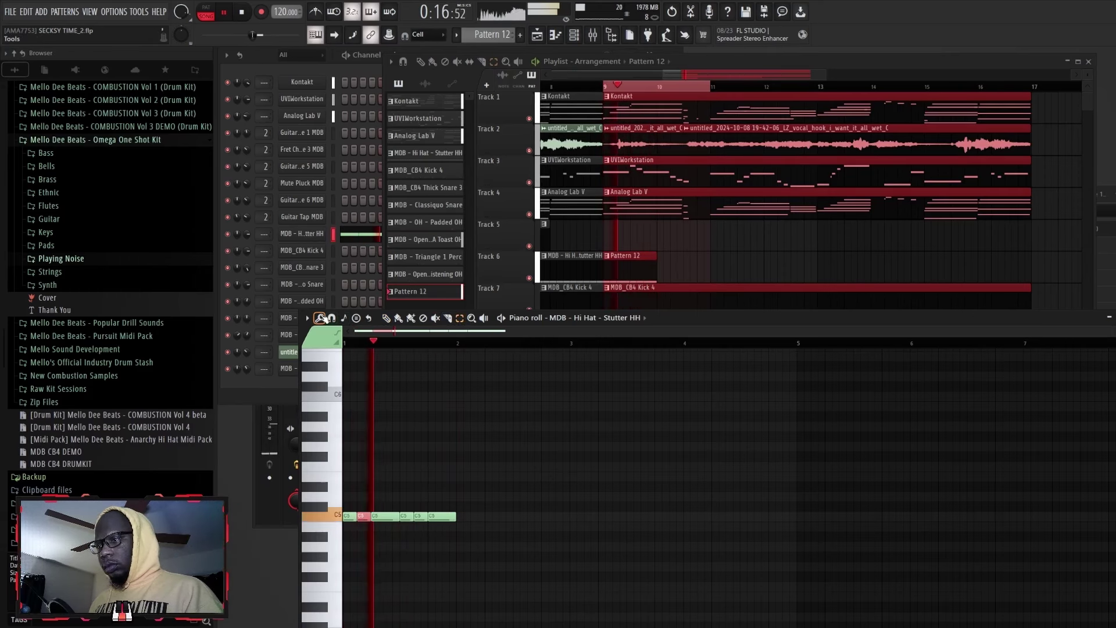
# - Chop the opening Stutter HH note of Pattern 12 into shorter notes and delete the last note of bar 2
pyautogui.click(320, 319)
pyautogui.click(338, 433)
pyautogui.press('Return')
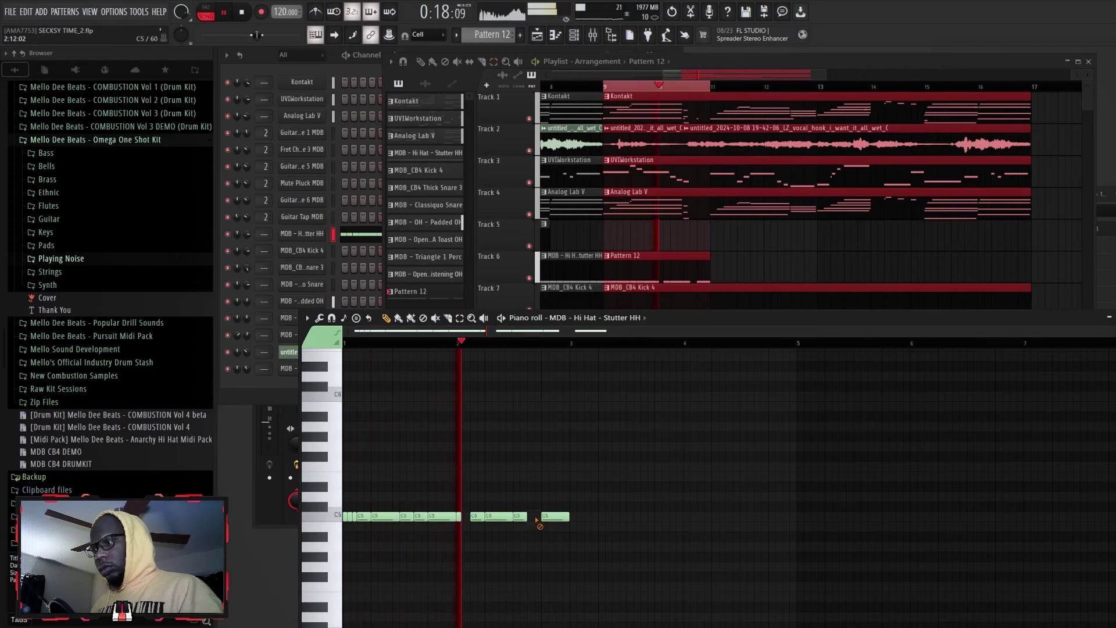
pyautogui.rightClick(555, 517)
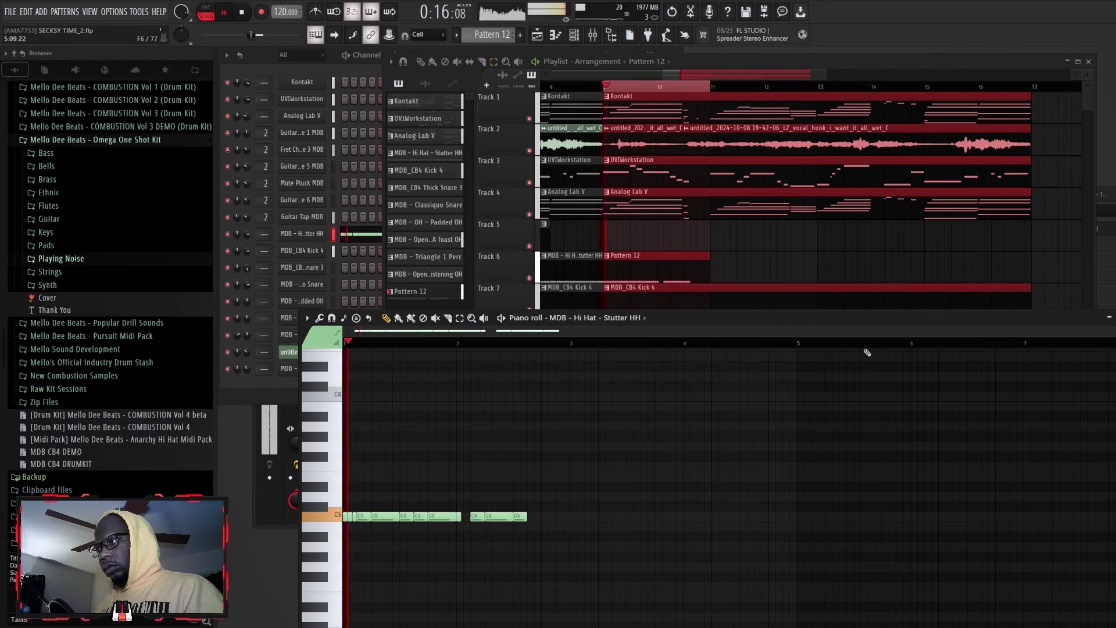
# - Repeat the two-bar Pattern 12 hi-hat clip on Track 6 of the playlist at bars 11, 13 and 15
pyautogui.press('F7')
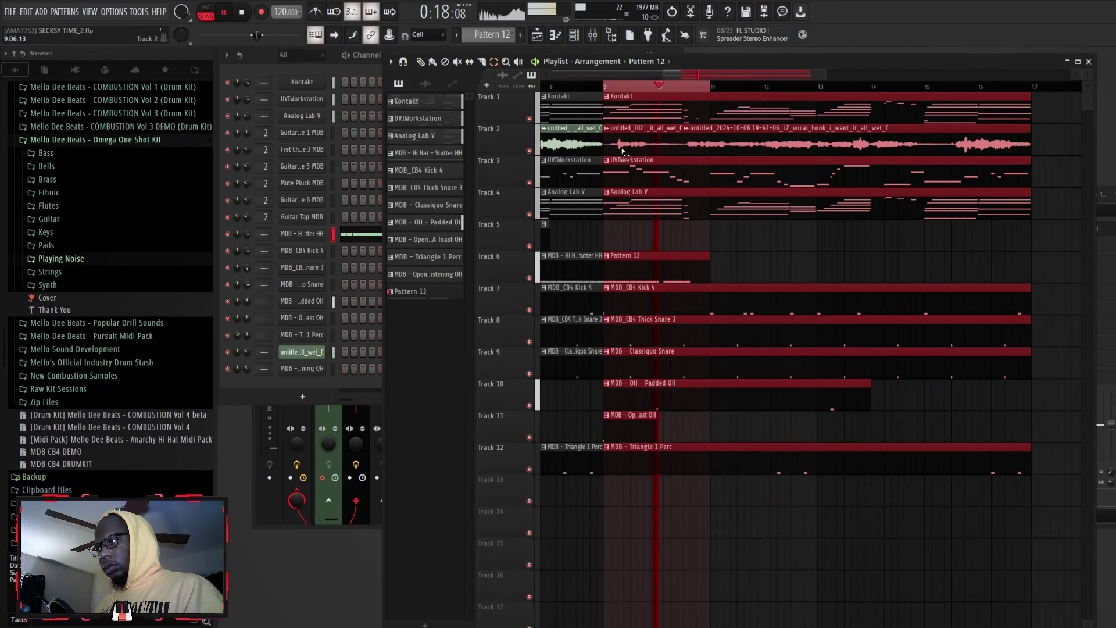
pyautogui.keyDown('ctrl'); pyautogui.click(621, 89); pyautogui.keyUp('ctrl')
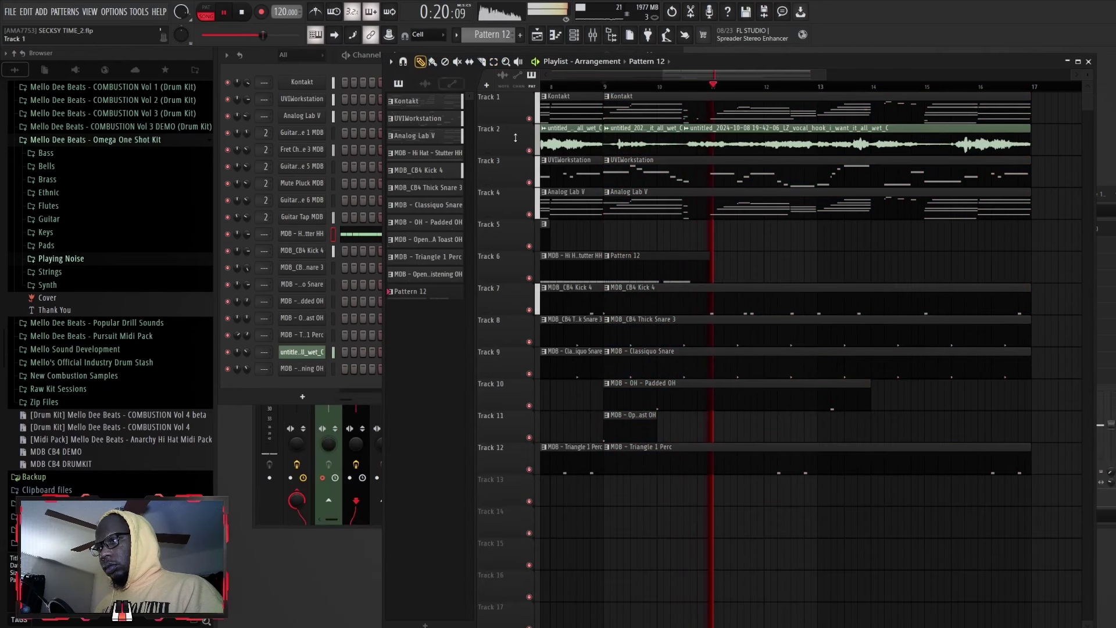
pyautogui.moveTo(722, 276); pyautogui.dragTo(716, 276)
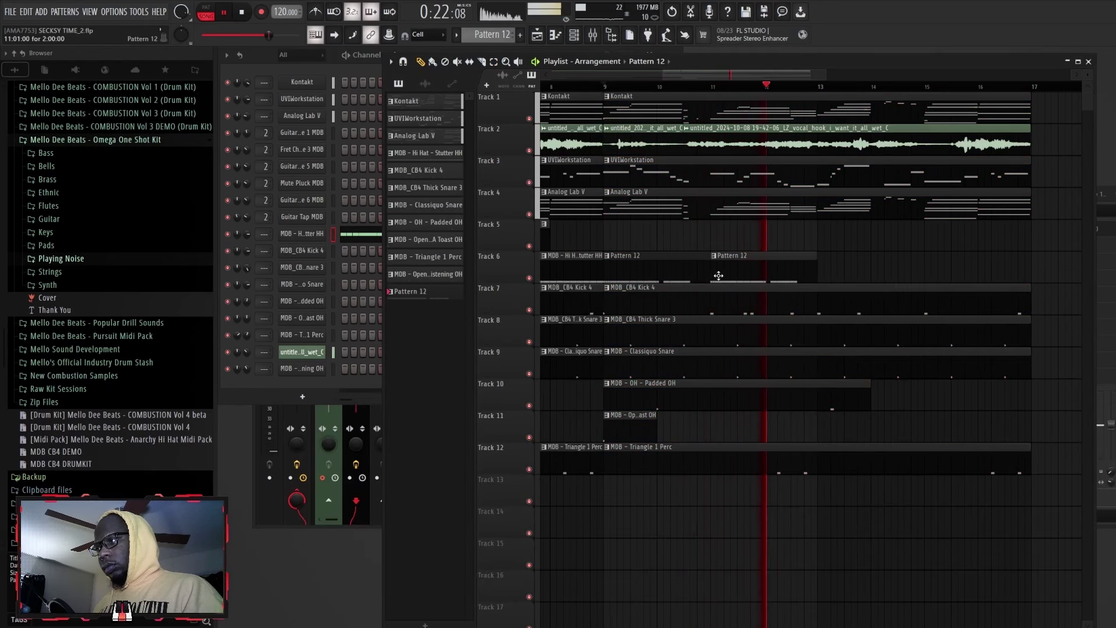
pyautogui.click(823, 279)
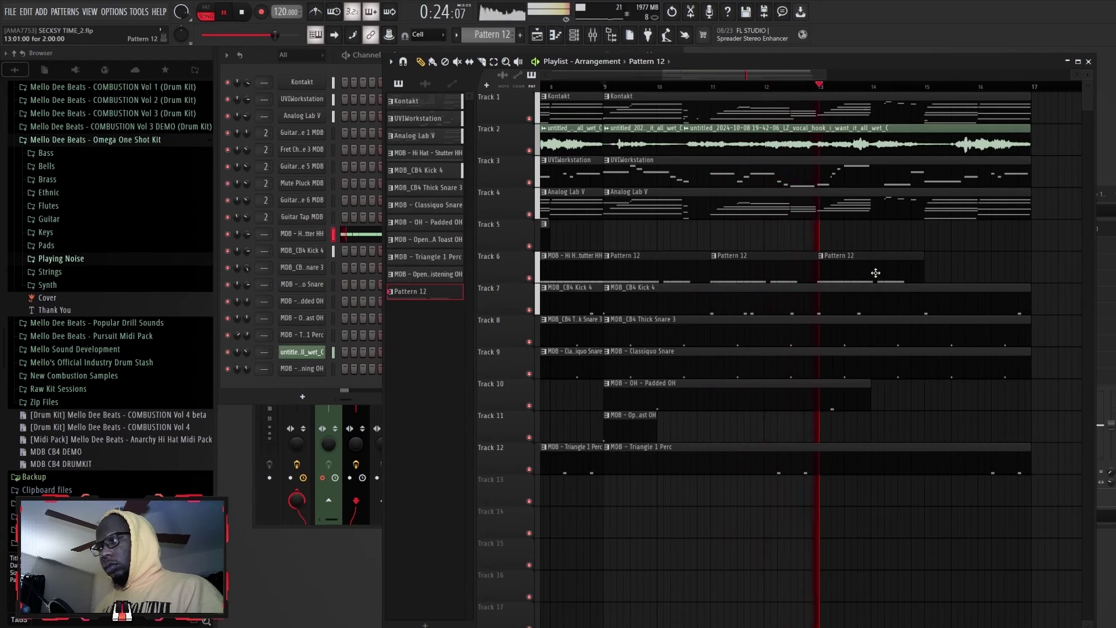
pyautogui.click(928, 271)
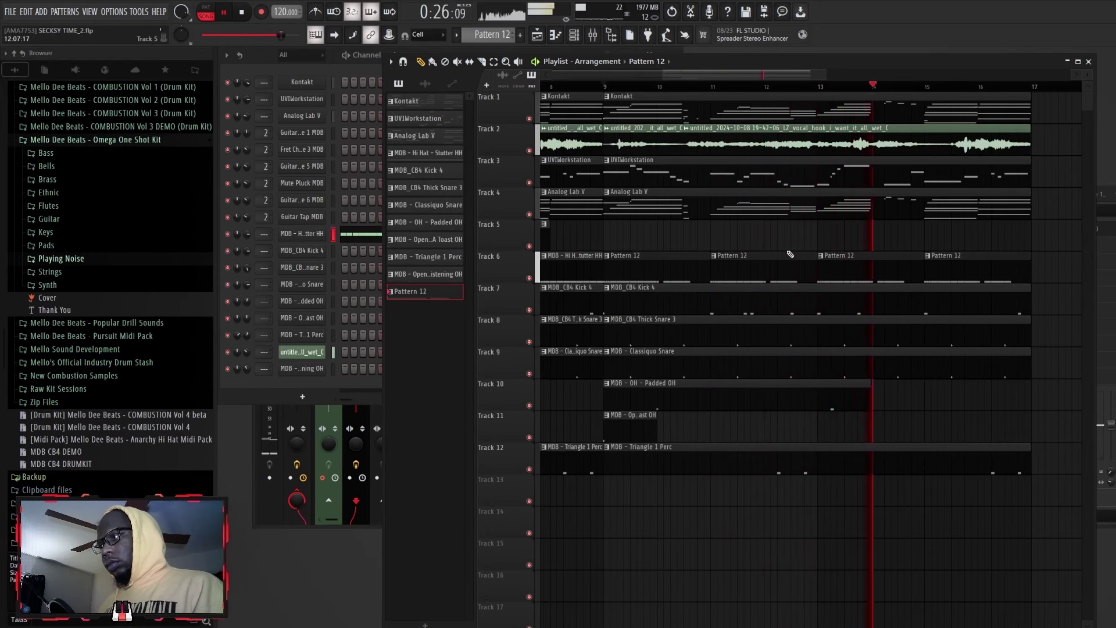